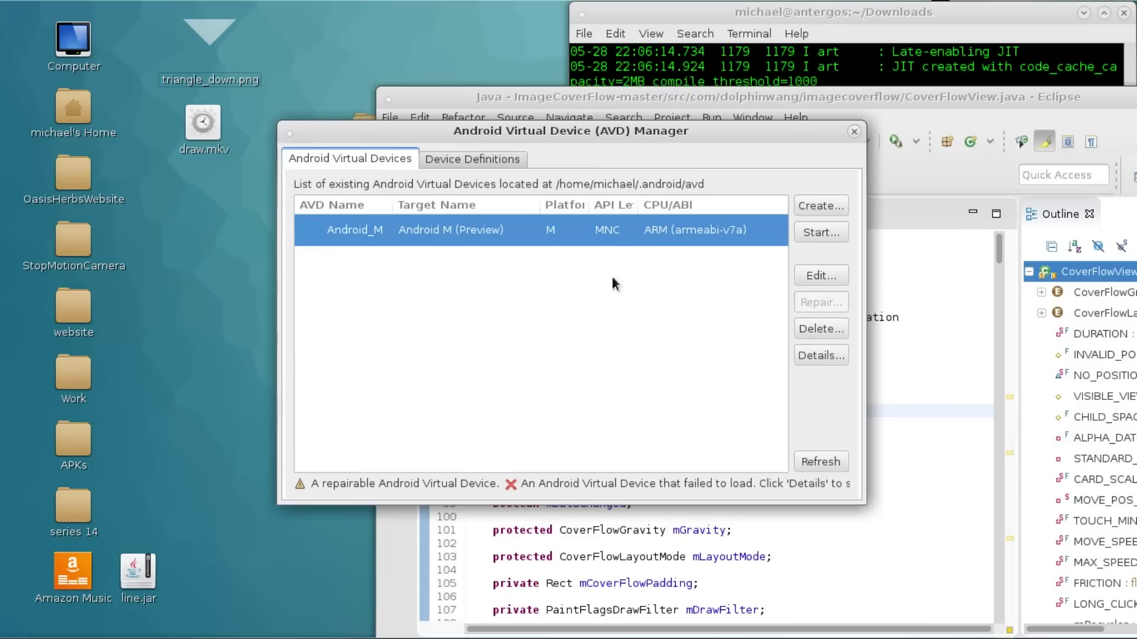
- Nudge the Android Virtual Device Manager window slightly to the right
{"action": "left_click_drag", "start_coordinate": [576, 129], "coordinate": [587, 131]}
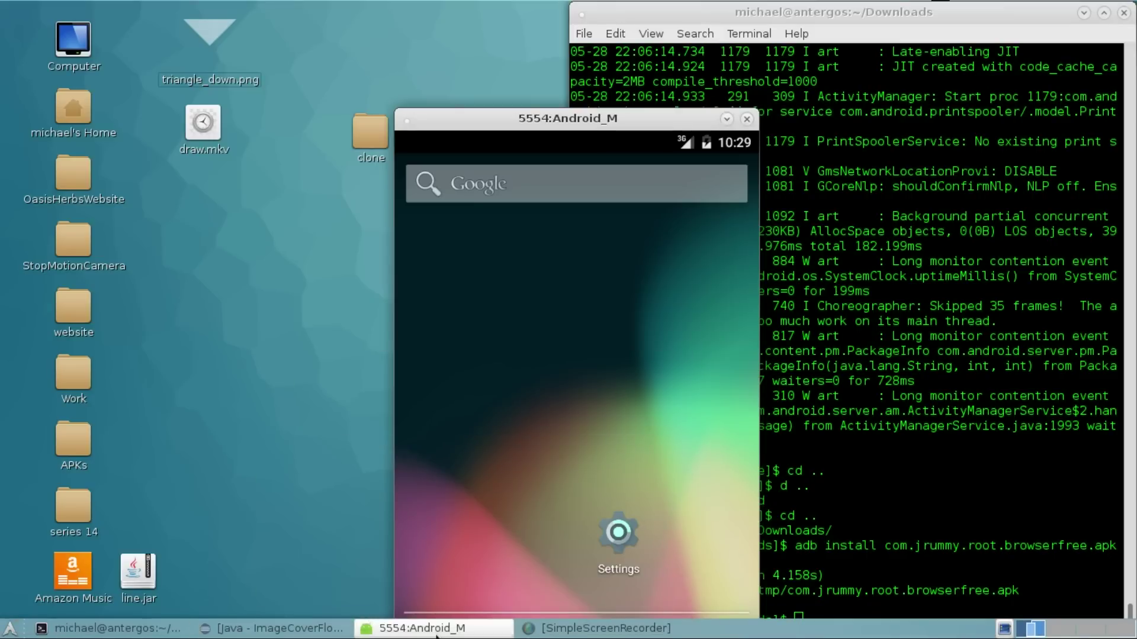
- Restore the 5554:Android_M emulator window and place it at the top-left beside the terminal
{"action": "left_click", "coordinate": [436, 633]}
{"action": "left_click", "coordinate": [436, 633]}
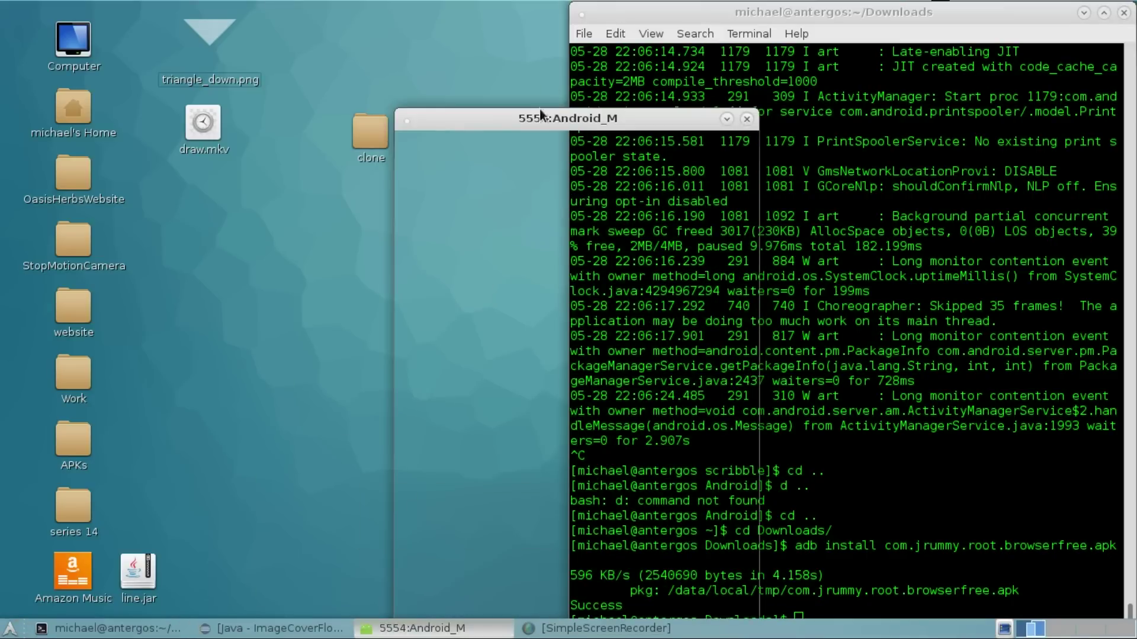
{"action": "left_click_drag", "start_coordinate": [552, 117], "coordinate": [269, 6]}
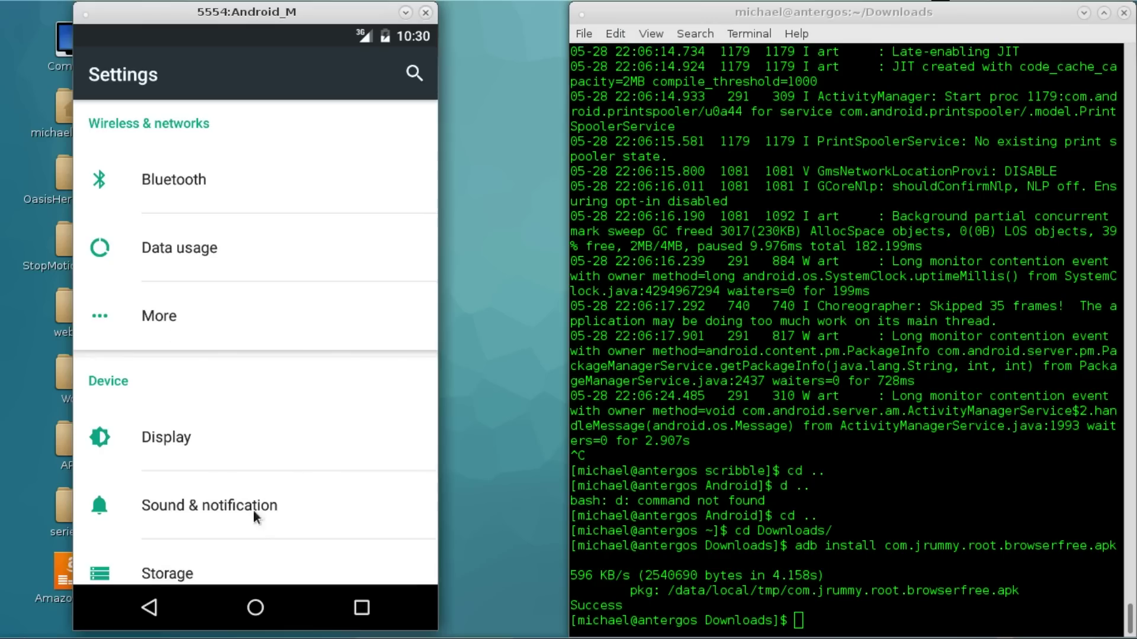
- Swipe the emulator screen up to get past the Android Pay promo back to Settings
{"action": "left_click_drag", "start_coordinate": [253, 509], "coordinate": [251, 234]}
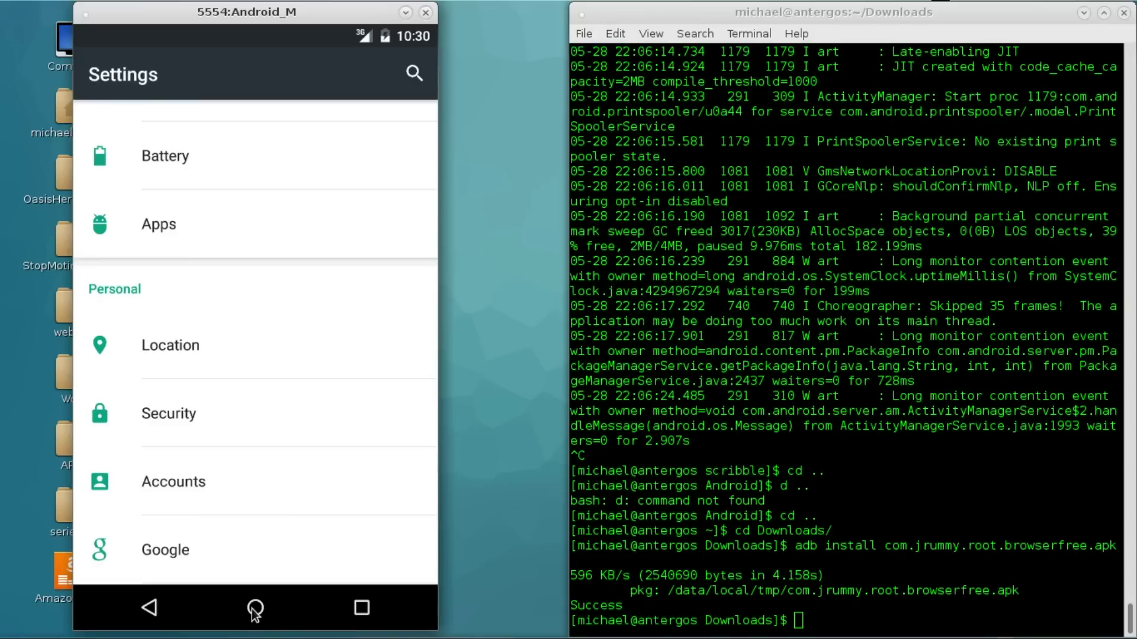
{"action": "left_click", "coordinate": [256, 612]}
{"action": "mouse_move", "coordinate": [254, 630]}
{"action": "left_click_drag", "start_coordinate": [291, 477], "coordinate": [278, 337]}
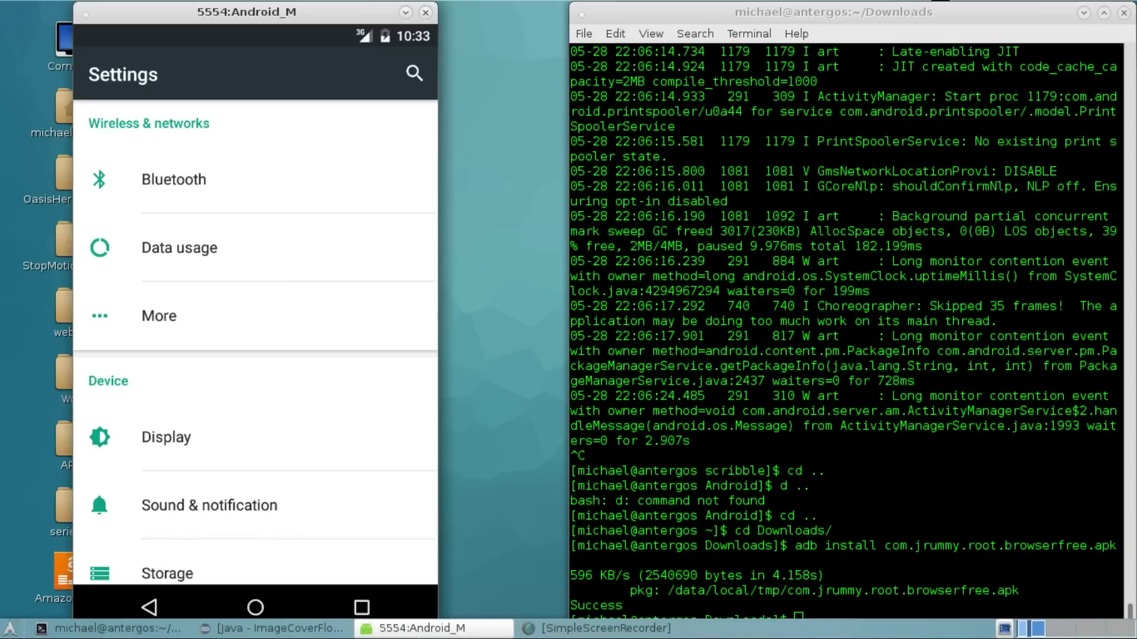
- Scroll to the bottom of Settings and open About phone, showing model sdk_google_phone_armv7
{"action": "left_click_drag", "start_coordinate": [279, 393], "coordinate": [283, 121]}
{"action": "left_click_drag", "start_coordinate": [301, 413], "coordinate": [336, 214]}
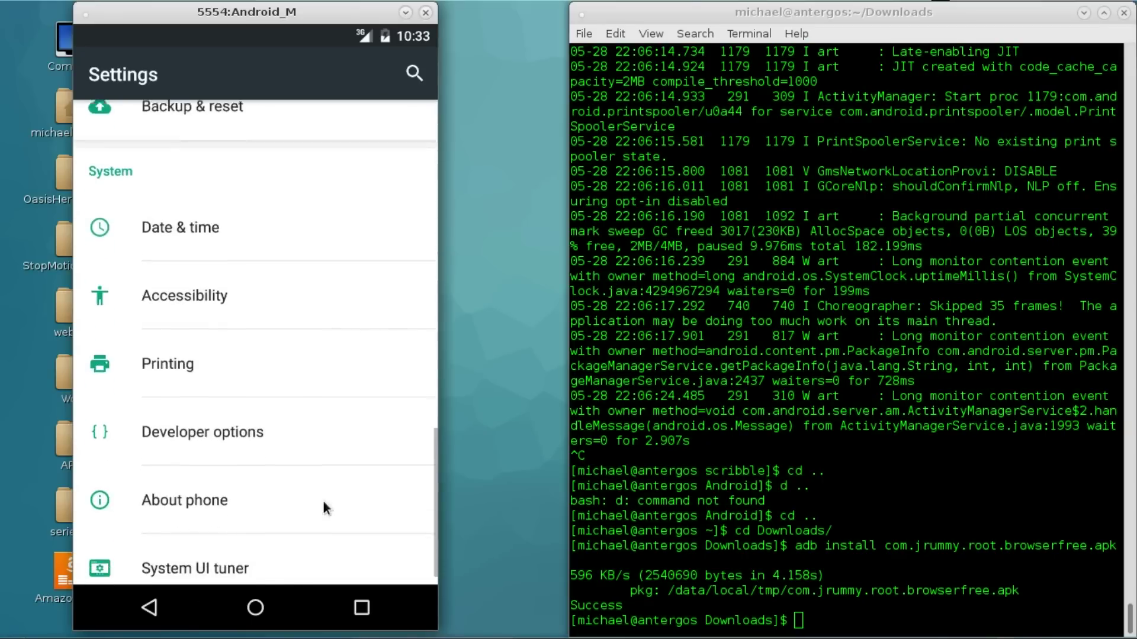
{"action": "left_click_drag", "start_coordinate": [325, 119], "coordinate": [285, 462]}
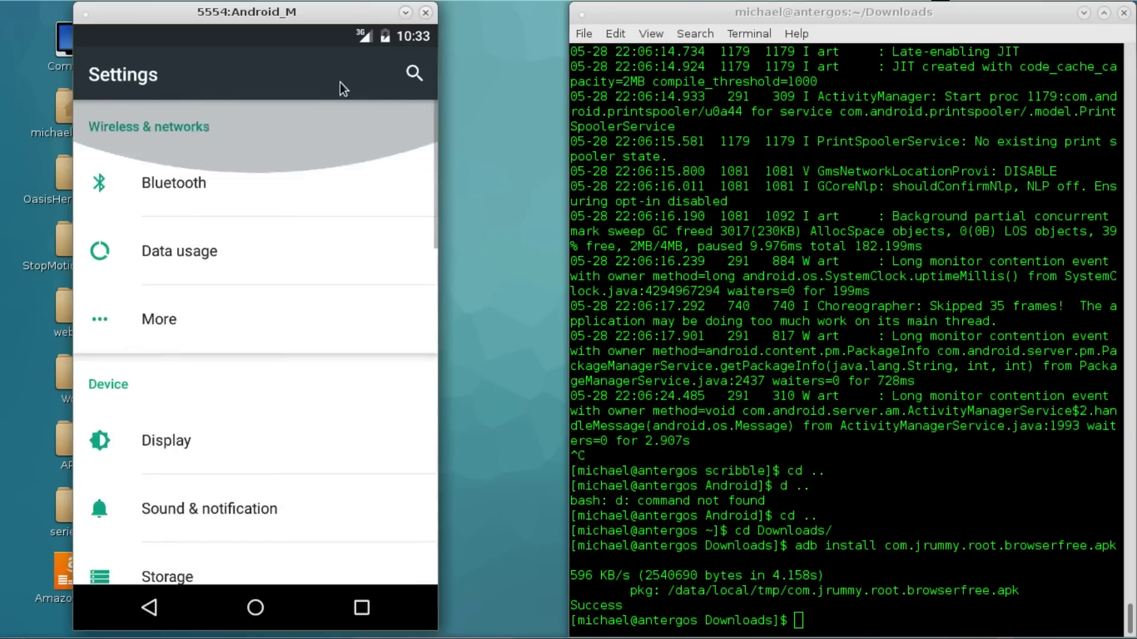
{"action": "left_click_drag", "start_coordinate": [325, 191], "coordinate": [326, 433]}
{"action": "left_click_drag", "start_coordinate": [316, 382], "coordinate": [322, 329]}
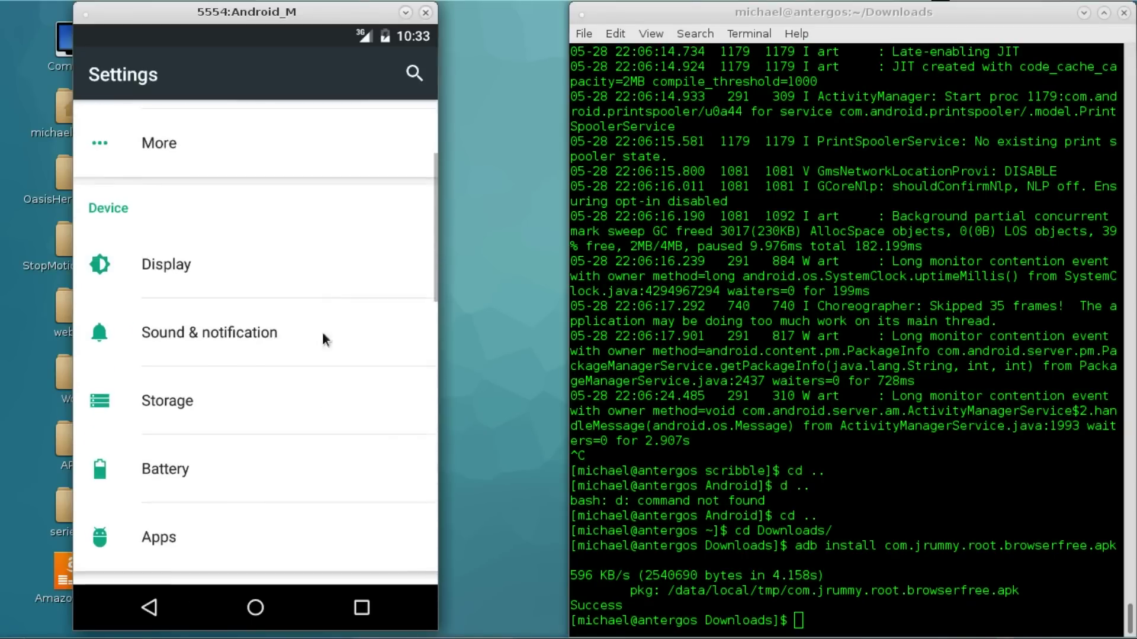
{"action": "left_click_drag", "start_coordinate": [332, 415], "coordinate": [336, 330]}
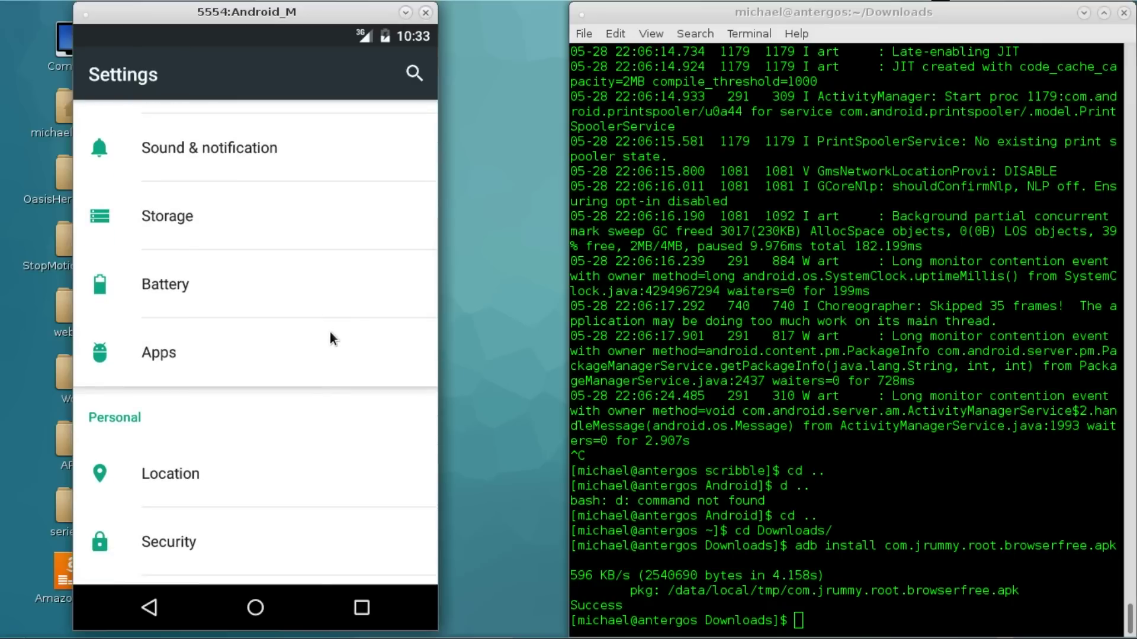
{"action": "left_click_drag", "start_coordinate": [335, 390], "coordinate": [335, 234]}
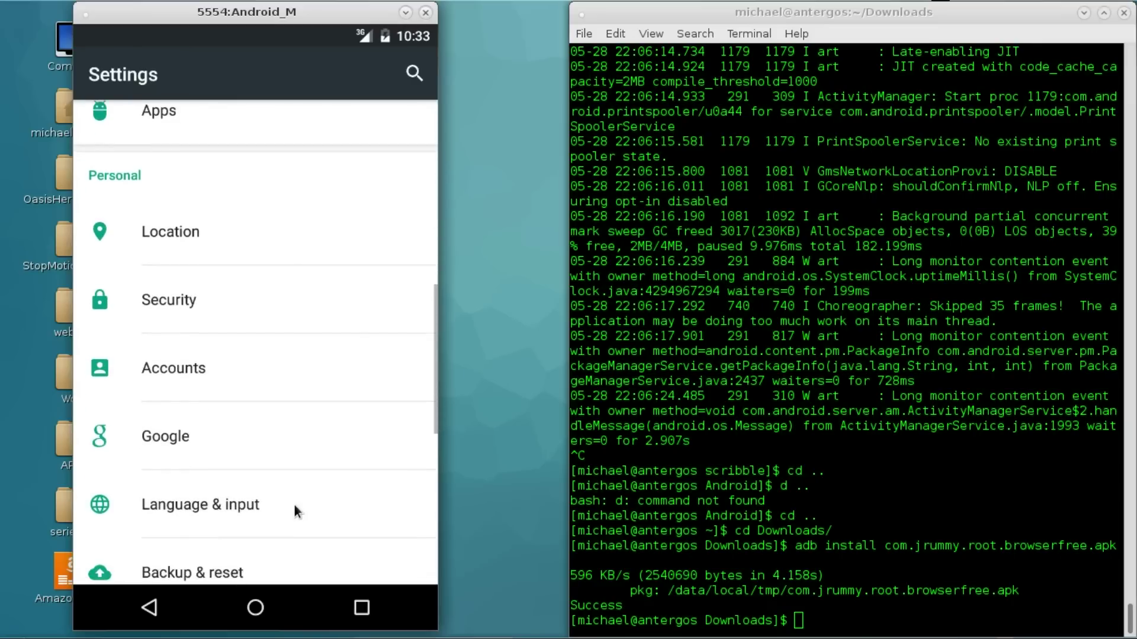
{"action": "left_click_drag", "start_coordinate": [293, 400], "coordinate": [333, 227]}
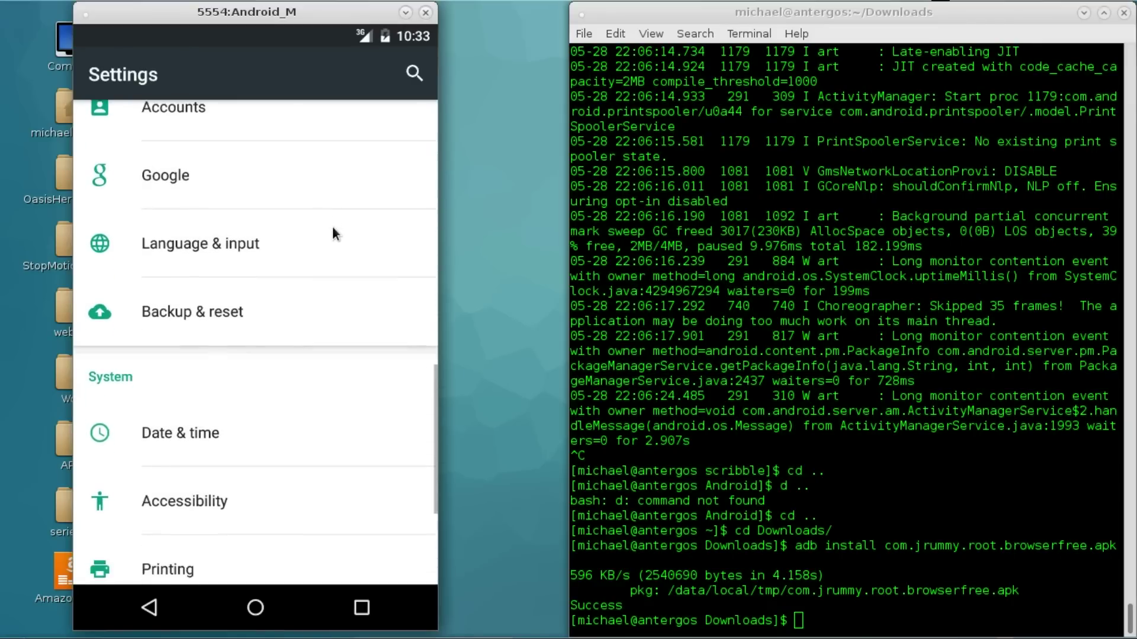
{"action": "left_click_drag", "start_coordinate": [319, 469], "coordinate": [330, 328]}
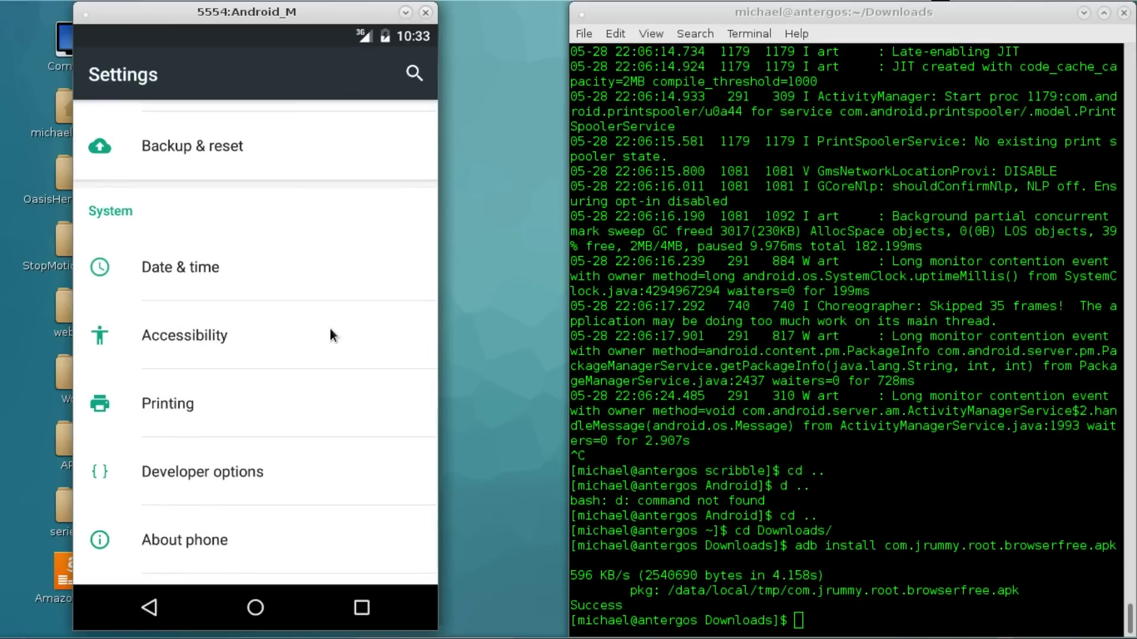
{"action": "mouse_move", "coordinate": [356, 246]}
{"action": "left_mouse_down"}
{"action": "mouse_move", "coordinate": [371, 325]}
{"action": "mouse_move", "coordinate": [356, 368]}
{"action": "mouse_move", "coordinate": [360, 282]}
{"action": "mouse_move", "coordinate": [343, 236]}
{"action": "left_mouse_up"}
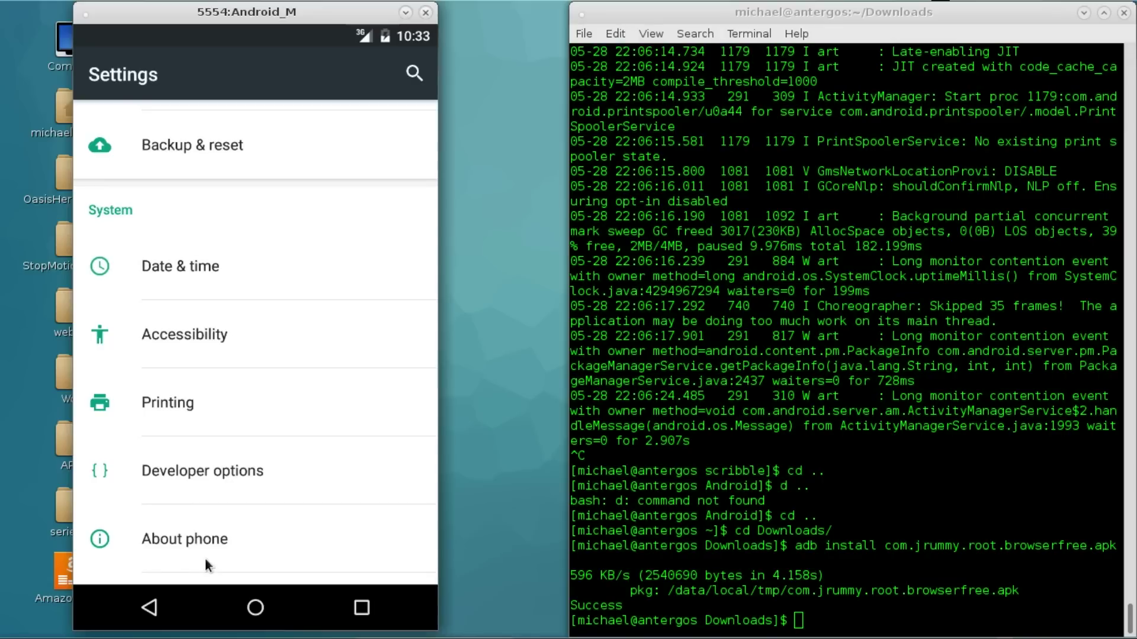
{"action": "left_click", "coordinate": [224, 540]}
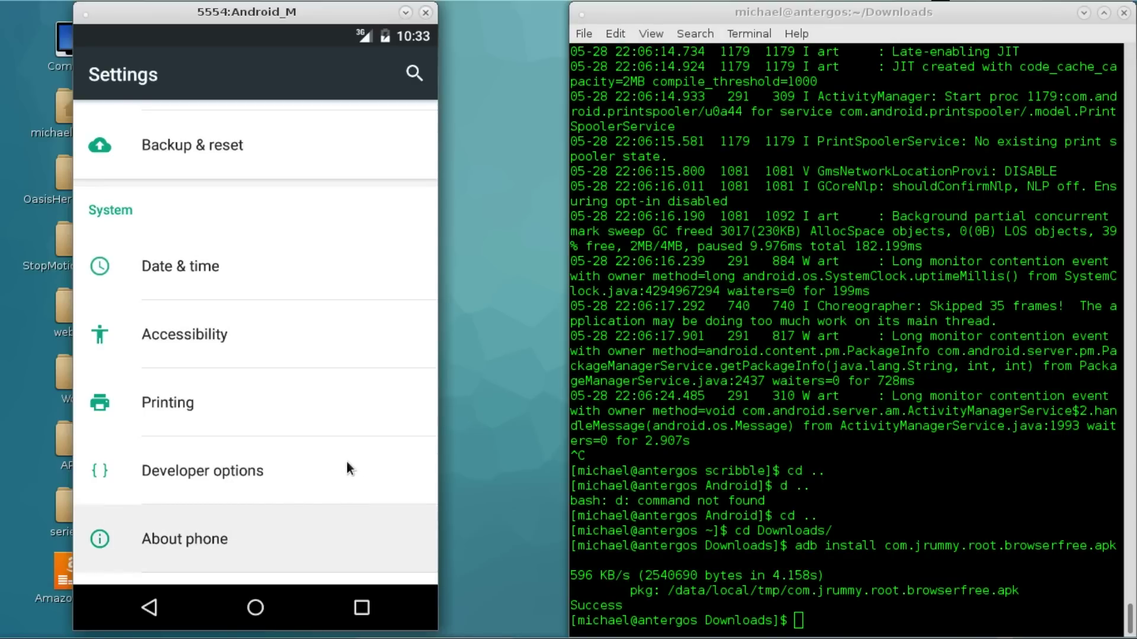
{"action": "left_click_drag", "start_coordinate": [278, 525], "coordinate": [256, 391]}
- Scroll the About phone page down to the Build number entry
{"action": "left_click", "coordinate": [159, 222]}
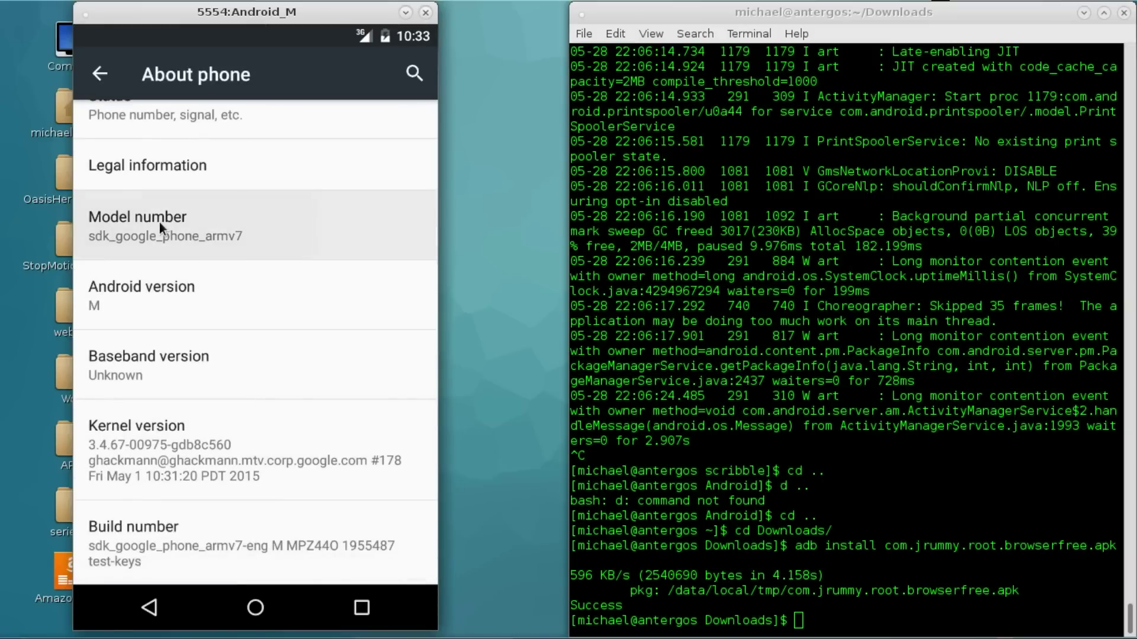
{"action": "left_click", "coordinate": [158, 223]}
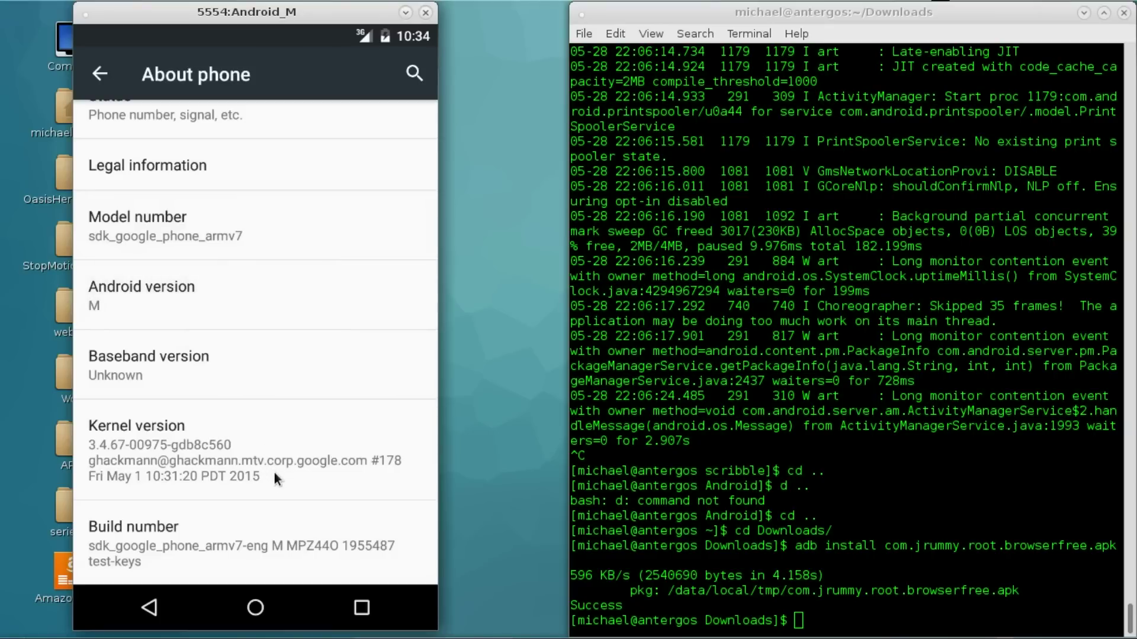
{"action": "left_click_drag", "start_coordinate": [274, 473], "coordinate": [250, 268]}
{"action": "scroll", "coordinate": [253, 382], "scroll_direction": "up", "scroll_amount": 2}
{"action": "scroll", "coordinate": [253, 376], "scroll_direction": "down", "scroll_amount": 2}
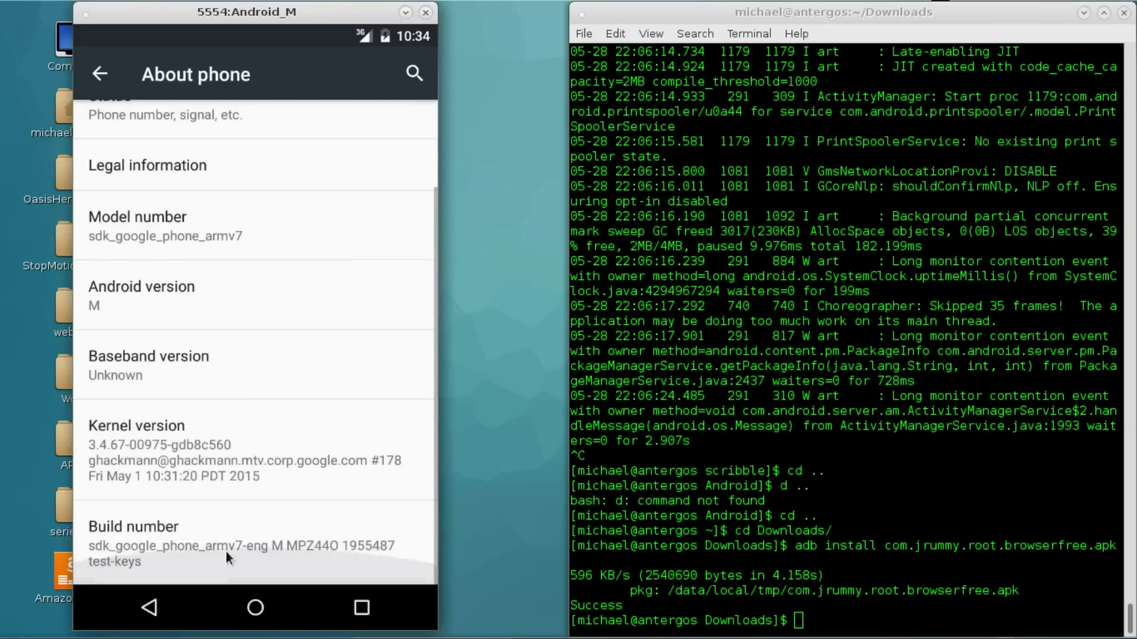
- Tap Build number to get 'No need, you are already a developer', then return to Settings
{"action": "left_click", "coordinate": [229, 556]}
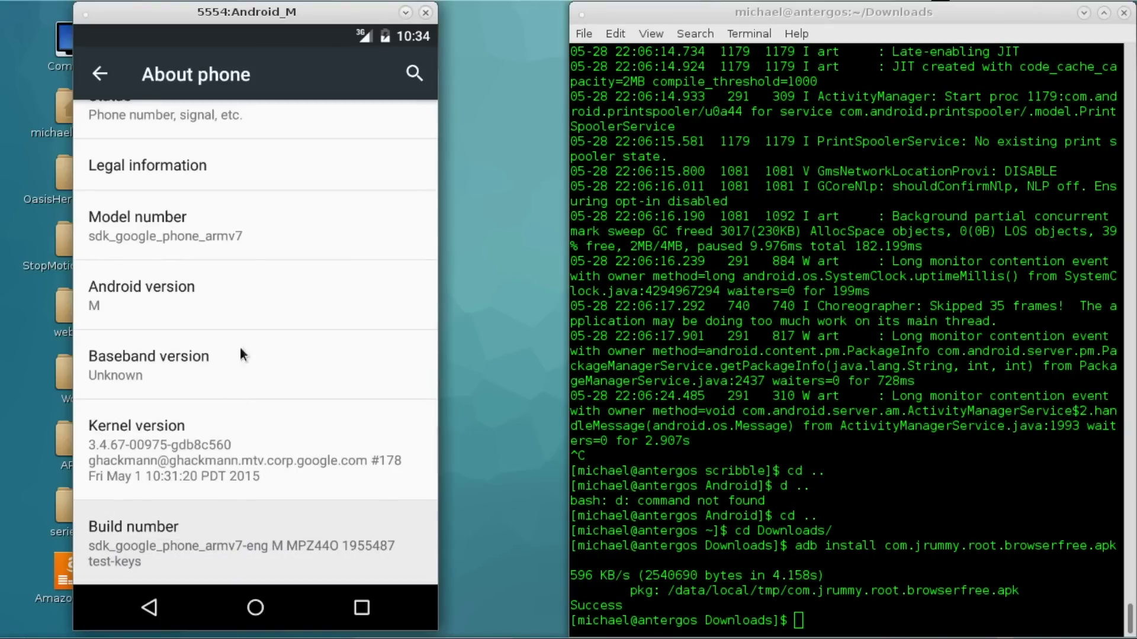
{"action": "scroll", "coordinate": [212, 204], "scroll_direction": "up", "scroll_amount": 2}
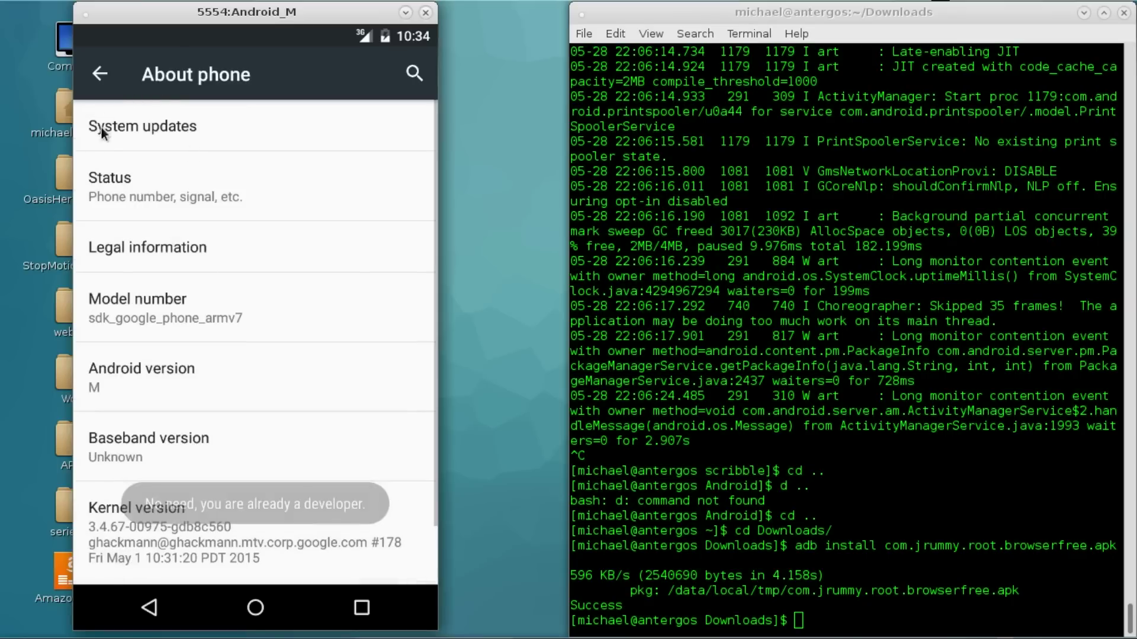
{"action": "key", "text": "Tab"}
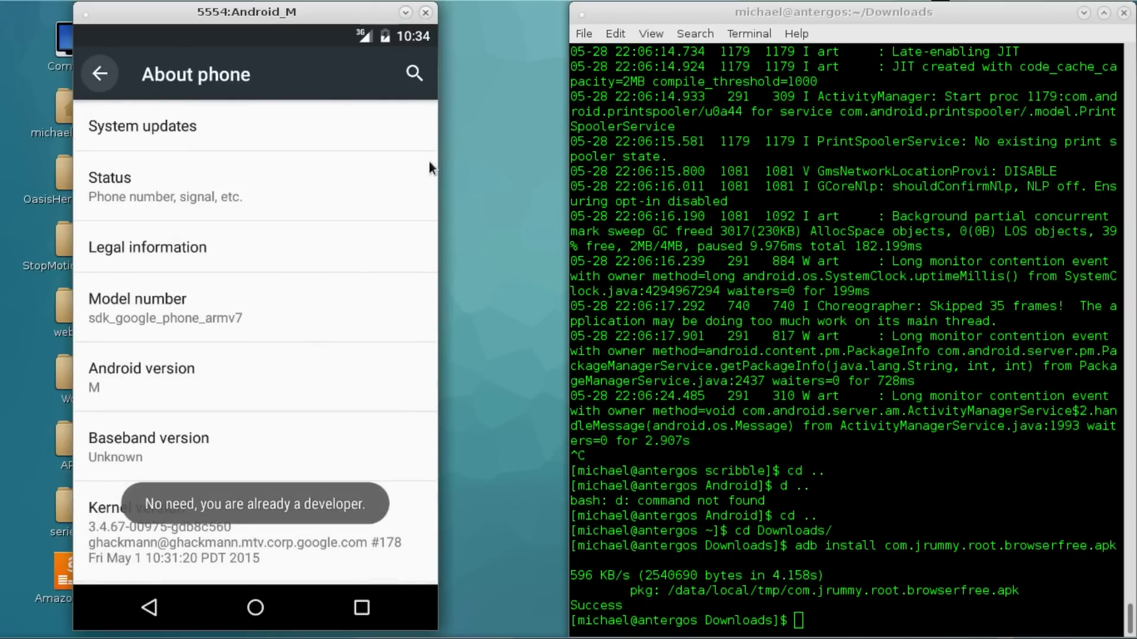
{"action": "left_click", "coordinate": [336, 366]}
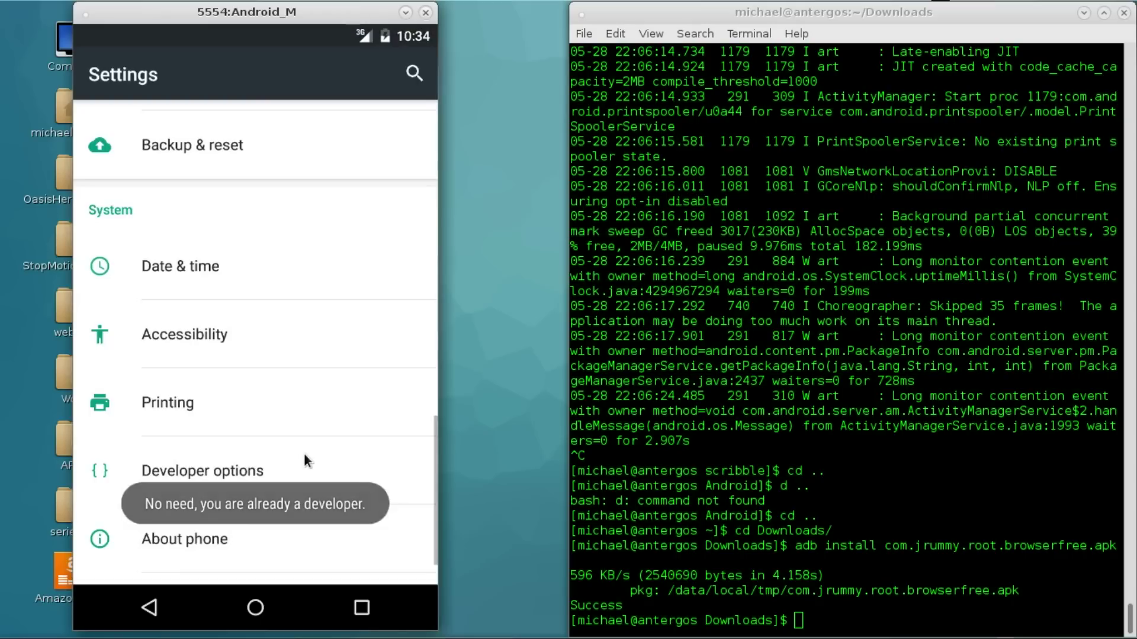
- Open Developer options and view the Theme choices, dismissing them unchanged
{"action": "left_click_drag", "start_coordinate": [301, 490], "coordinate": [294, 297]}
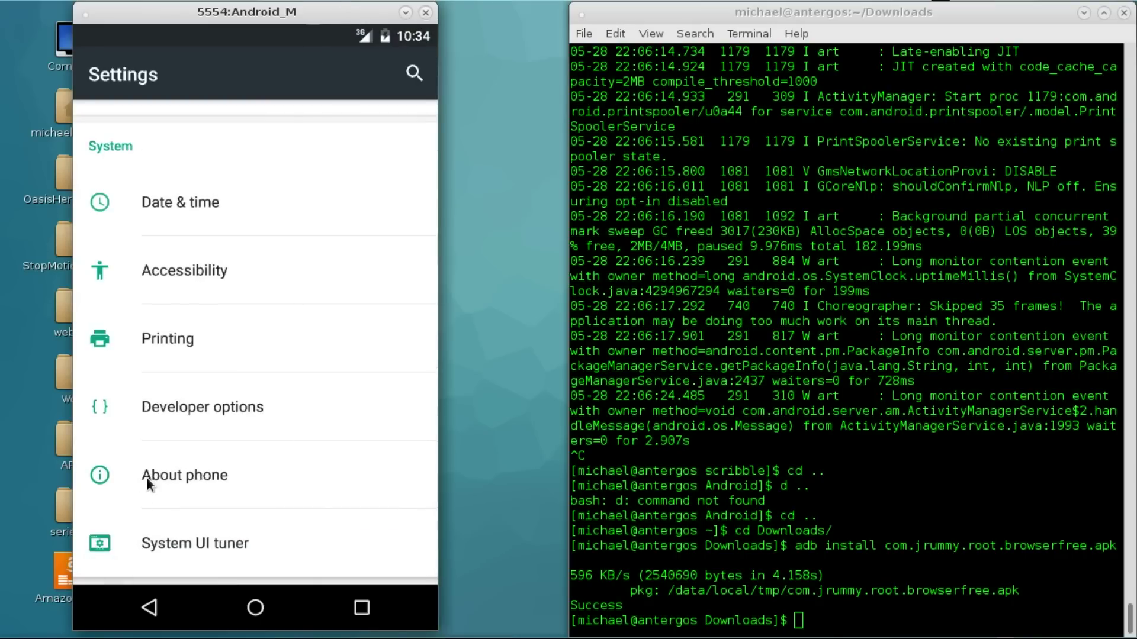
{"action": "left_click", "coordinate": [185, 405]}
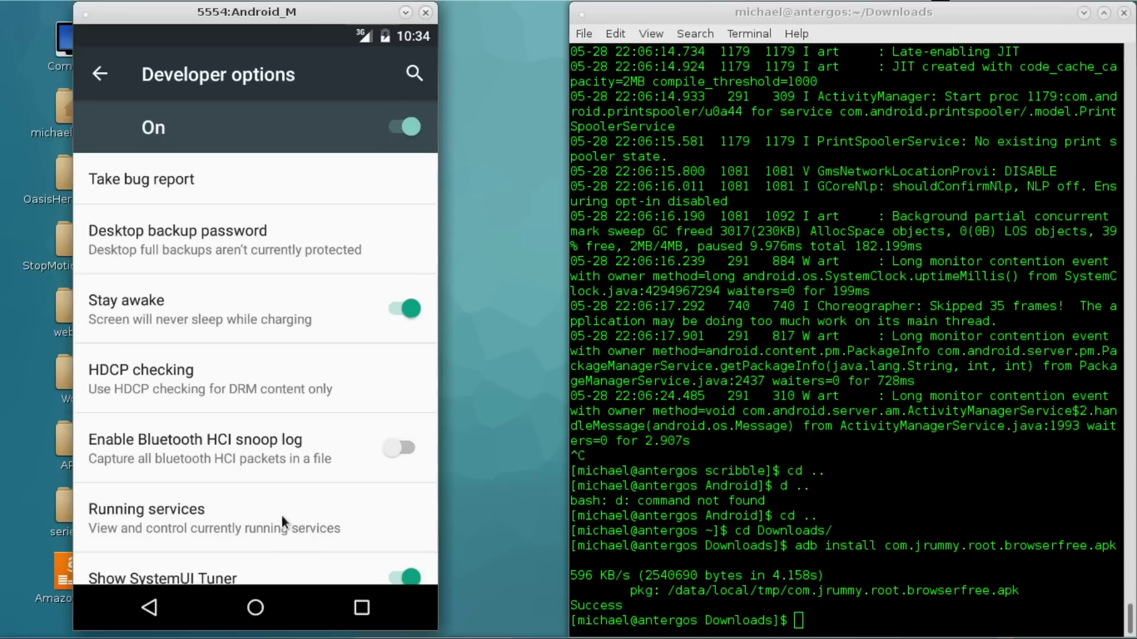
{"action": "left_click_drag", "start_coordinate": [282, 515], "coordinate": [271, 315]}
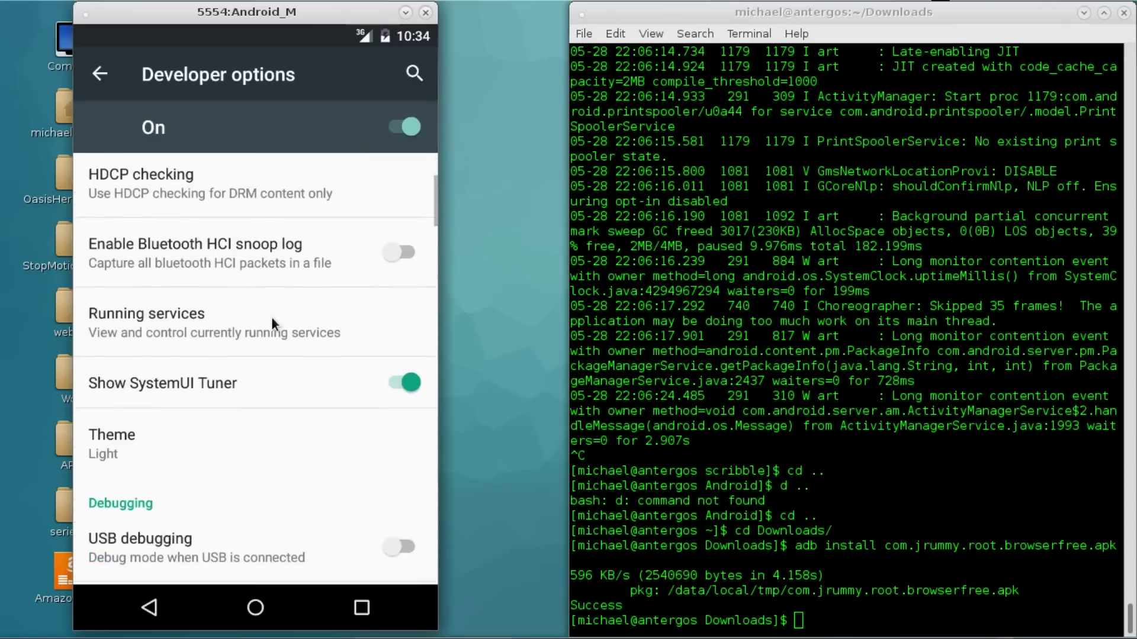
{"action": "left_click_drag", "start_coordinate": [357, 456], "coordinate": [351, 396]}
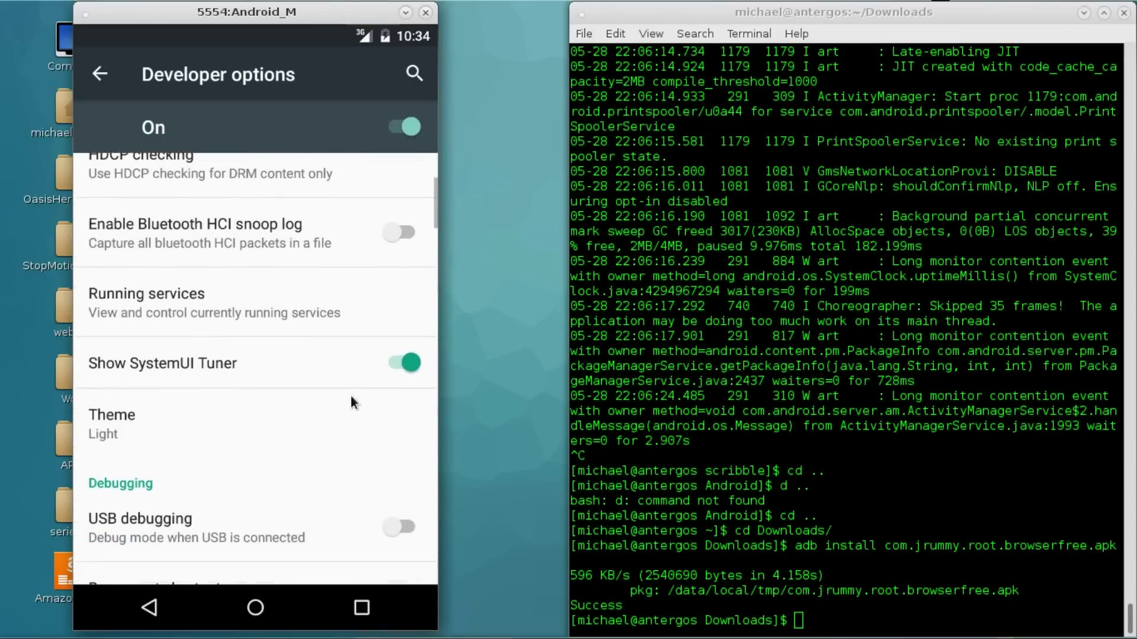
{"action": "scroll", "coordinate": [260, 372], "scroll_direction": "up", "scroll_amount": 4}
{"action": "left_click_drag", "start_coordinate": [295, 527], "coordinate": [294, 308]}
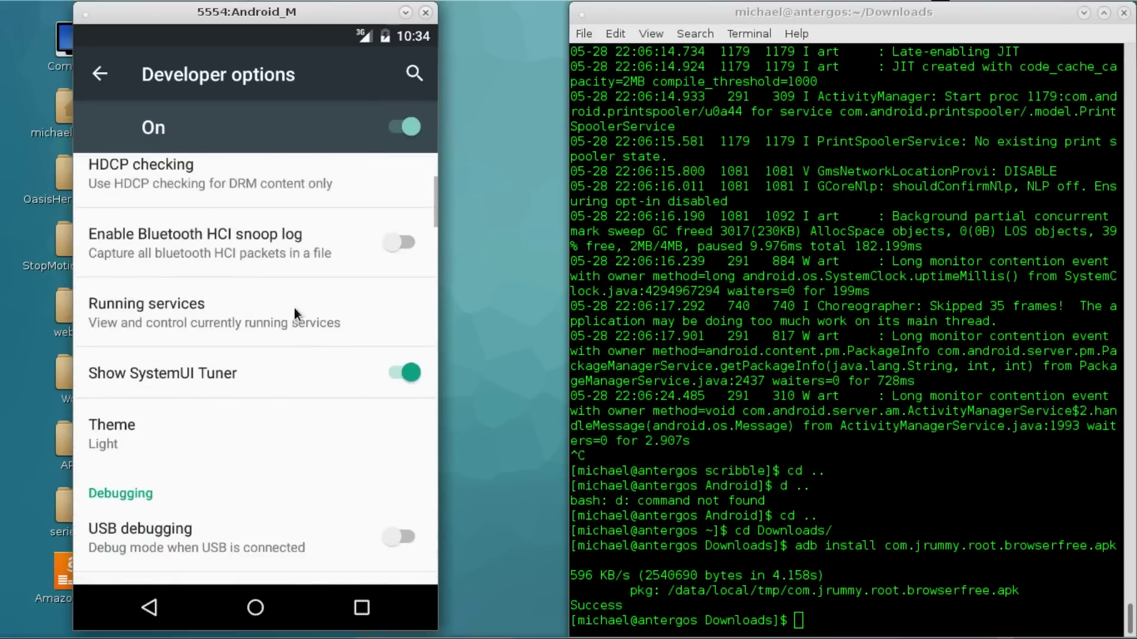
{"action": "left_click", "coordinate": [235, 403]}
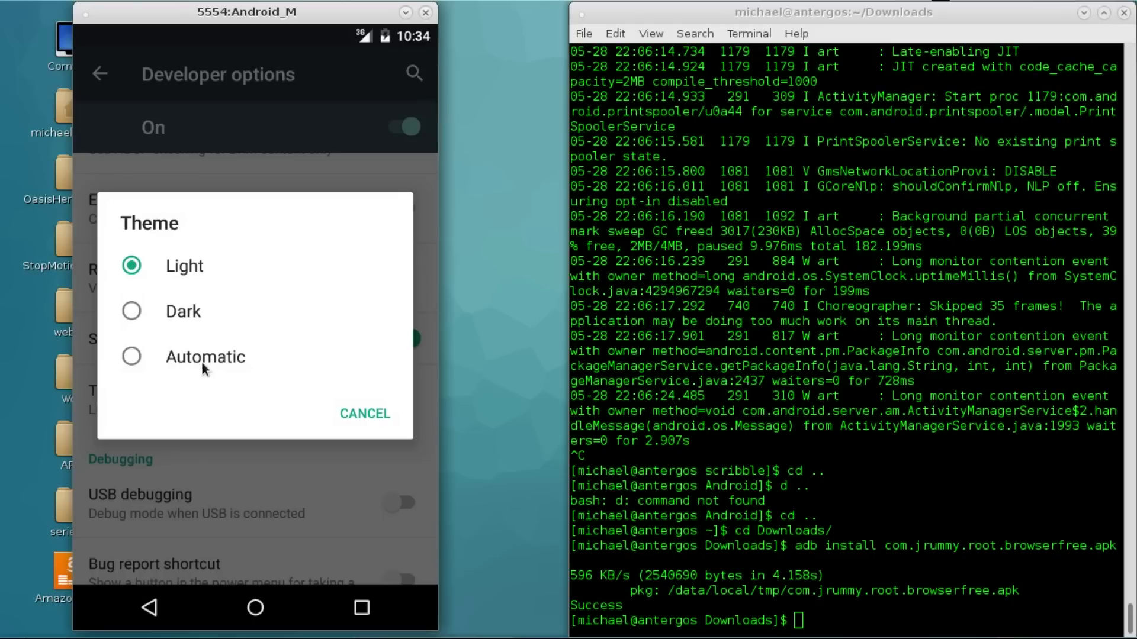
{"action": "left_click", "coordinate": [375, 413]}
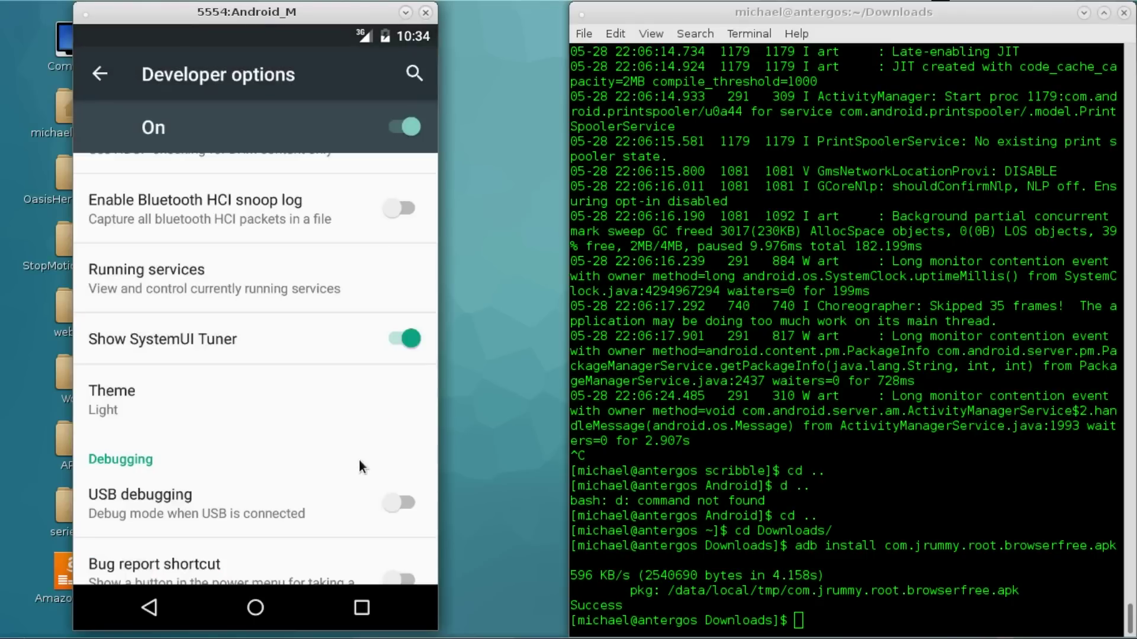
- Scroll past Networking, Input and Drawing down to the Apps section with Inactive apps
{"action": "left_click_drag", "start_coordinate": [353, 437], "coordinate": [307, 294]}
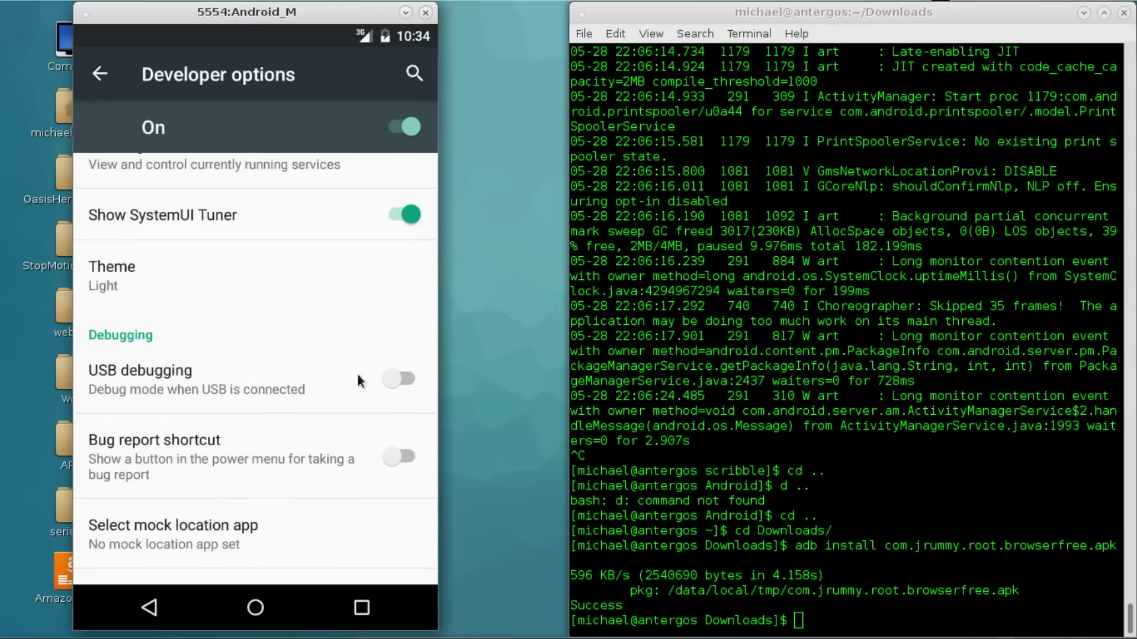
{"action": "left_click_drag", "start_coordinate": [333, 377], "coordinate": [323, 225]}
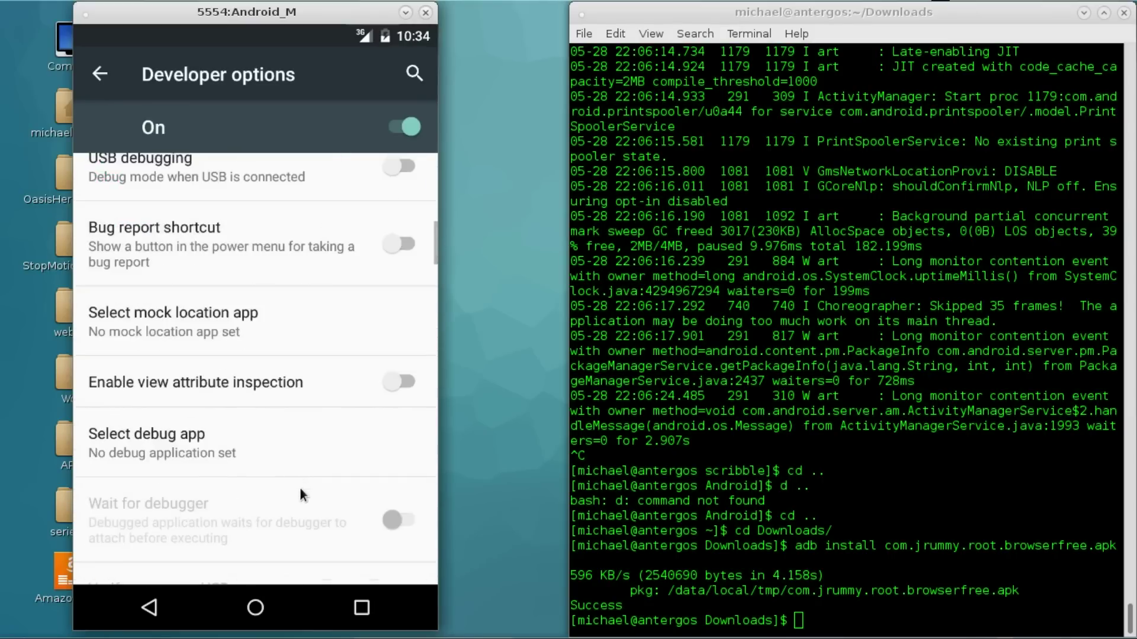
{"action": "left_click_drag", "start_coordinate": [299, 495], "coordinate": [304, 246]}
{"action": "left_click_drag", "start_coordinate": [295, 554], "coordinate": [293, 372]}
{"action": "left_click_drag", "start_coordinate": [314, 538], "coordinate": [340, 299]}
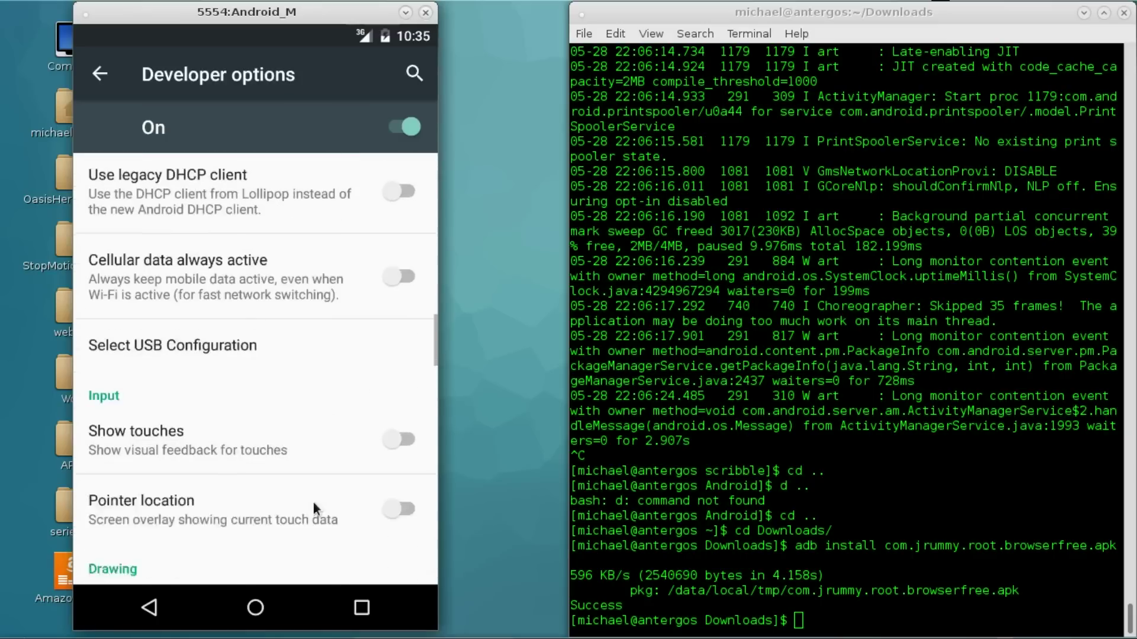
{"action": "left_click_drag", "start_coordinate": [314, 503], "coordinate": [311, 223]}
{"action": "left_click_drag", "start_coordinate": [294, 551], "coordinate": [304, 223]}
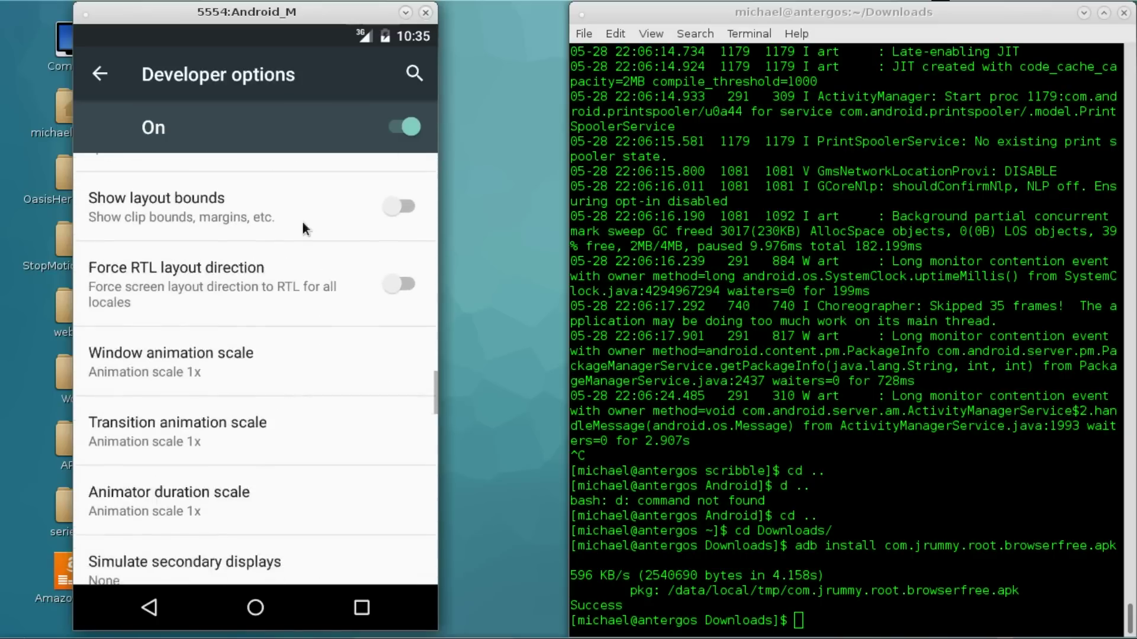
{"action": "scroll", "coordinate": [277, 397], "scroll_direction": "down", "scroll_amount": 3}
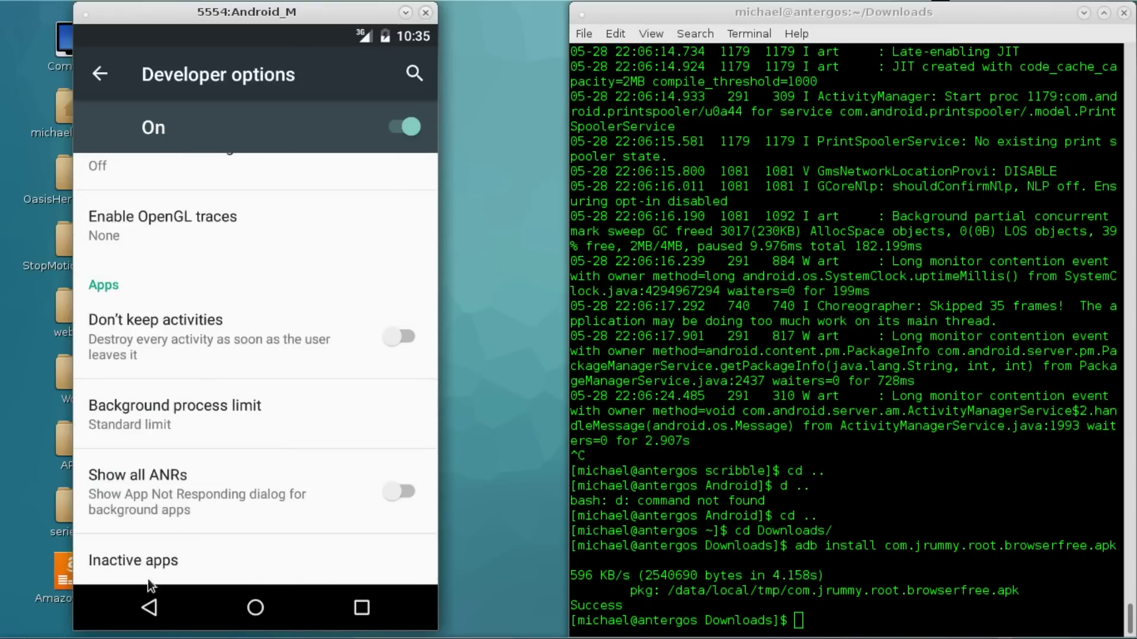
- Open Inactive apps, try twice to set Browser inactive, then go back to Settings
{"action": "left_click", "coordinate": [174, 558]}
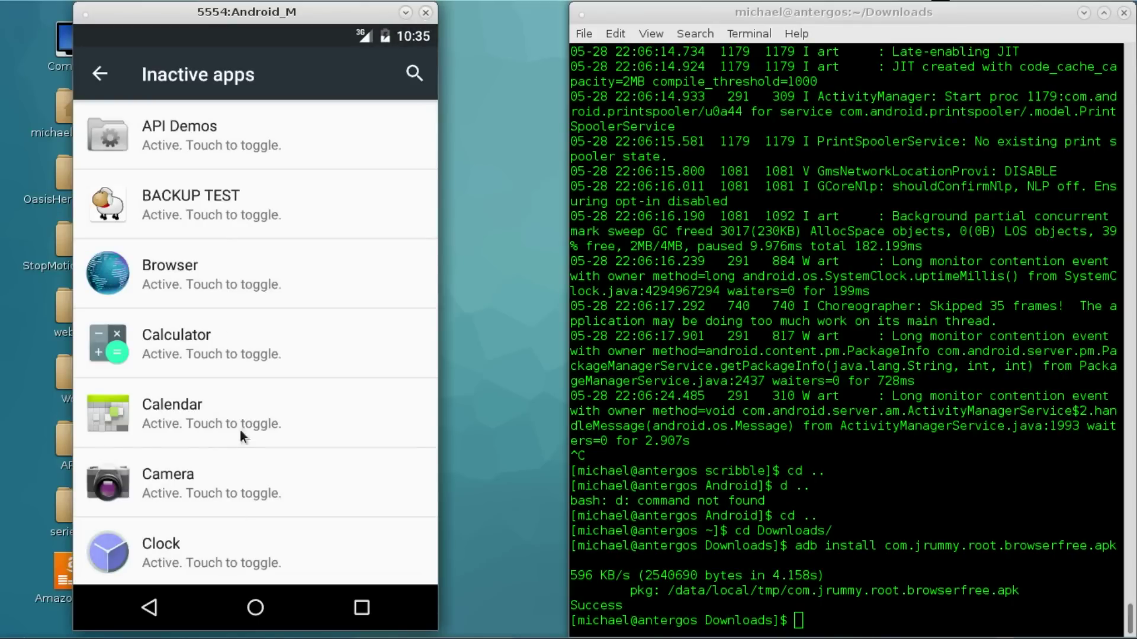
{"action": "left_click", "coordinate": [205, 267]}
{"action": "left_click", "coordinate": [313, 273]}
{"action": "left_click", "coordinate": [100, 82]}
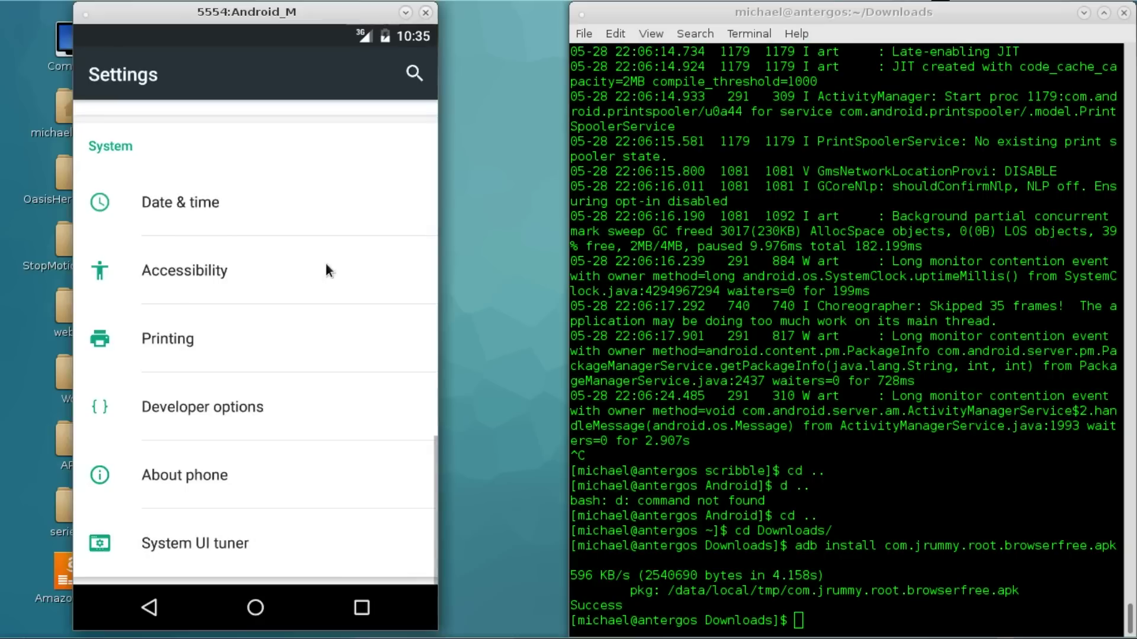
- In System UI tuner, drag the Cast tile up beside Do not disturb, then leave
{"action": "left_click", "coordinate": [195, 547]}
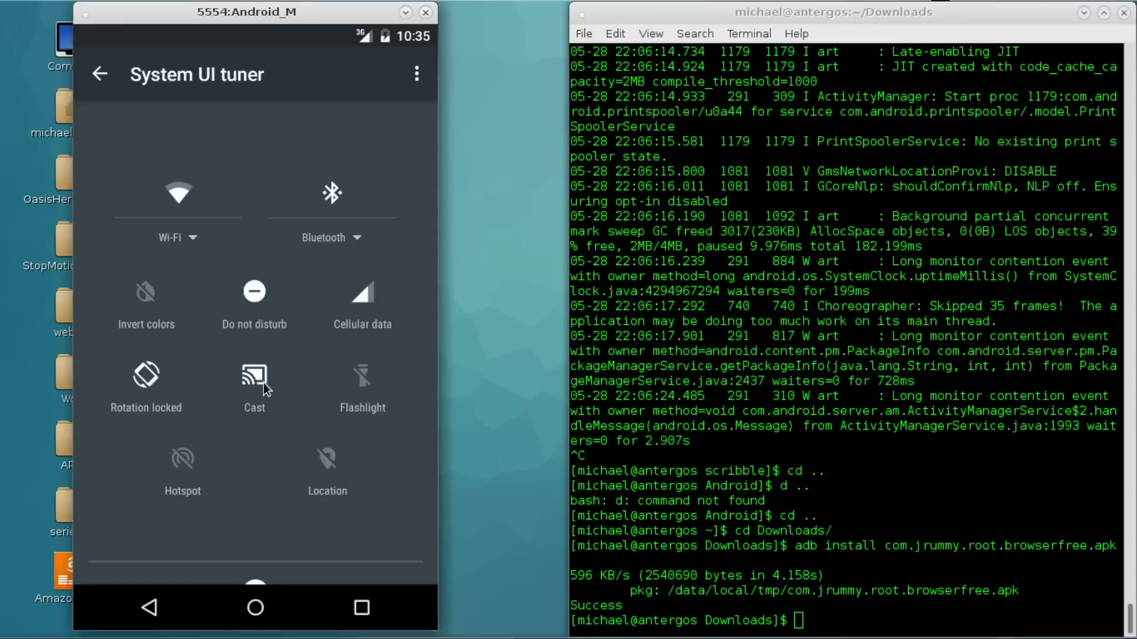
{"action": "left_click_drag", "start_coordinate": [262, 380], "coordinate": [363, 297]}
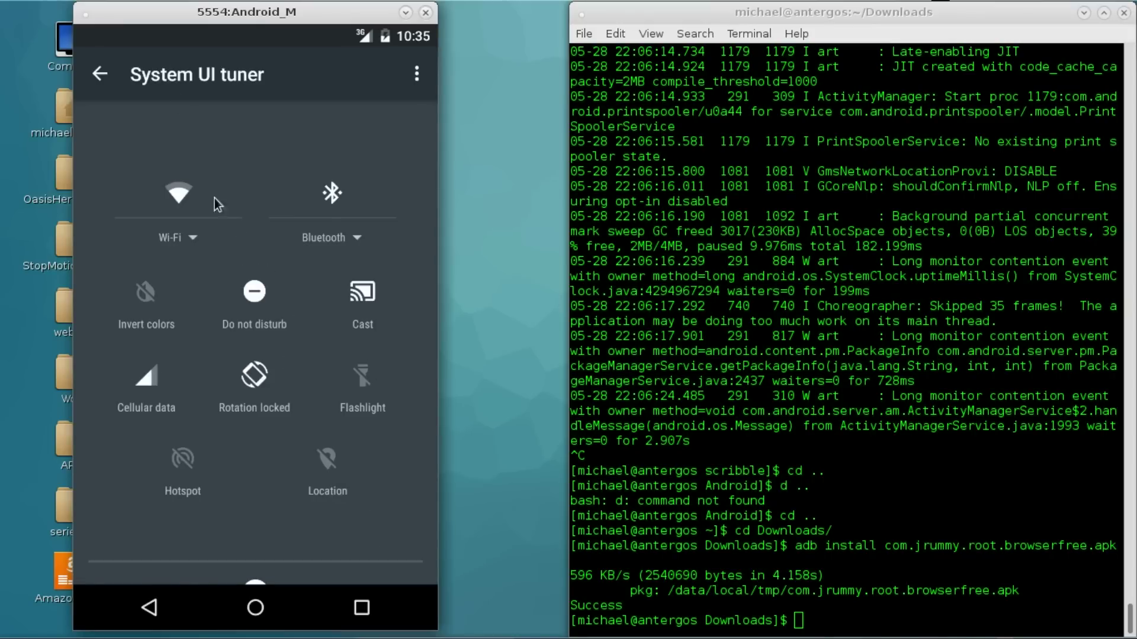
{"action": "left_click", "coordinate": [100, 77]}
- Return to the main Settings list and open the installed Apps list
{"action": "left_click", "coordinate": [99, 76]}
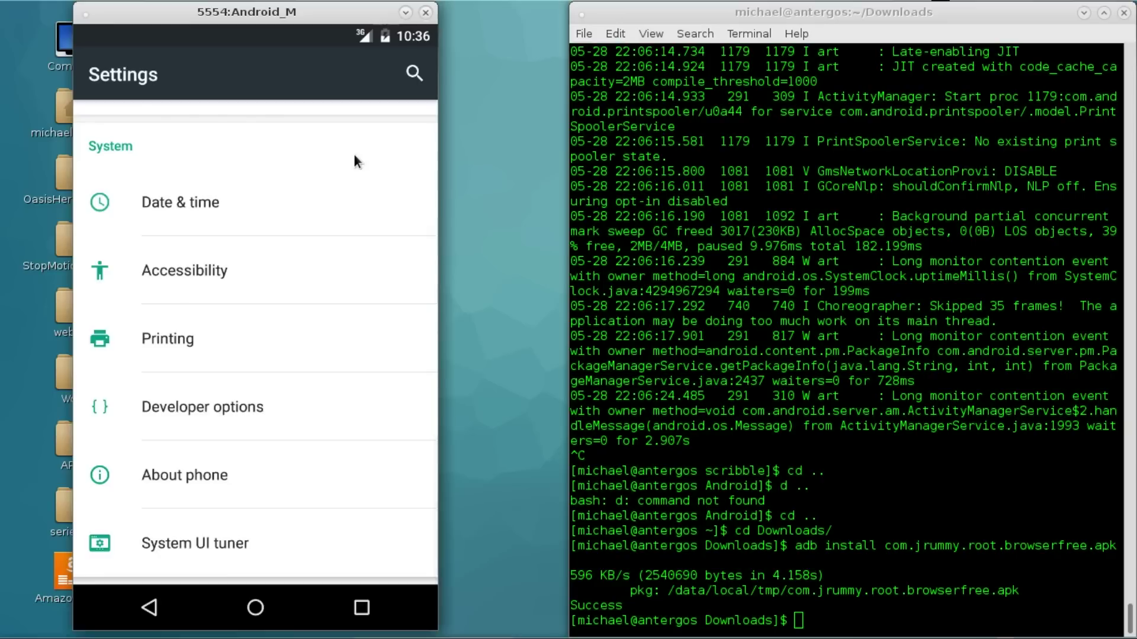
{"action": "left_click_drag", "start_coordinate": [363, 267], "coordinate": [358, 465]}
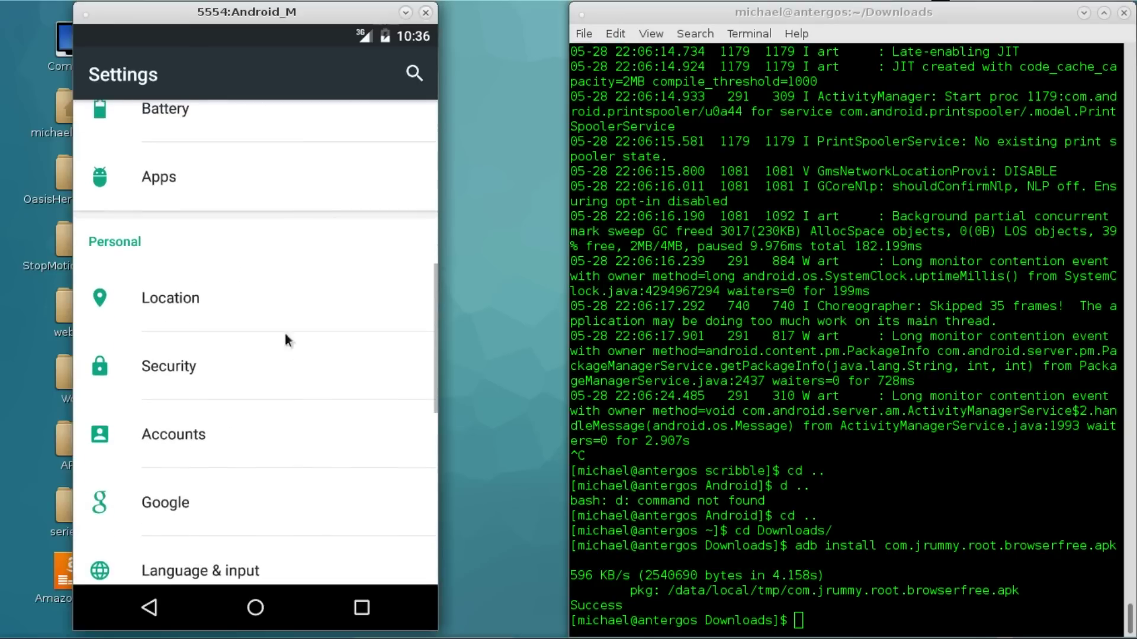
{"action": "left_click_drag", "start_coordinate": [274, 475], "coordinate": [278, 351]}
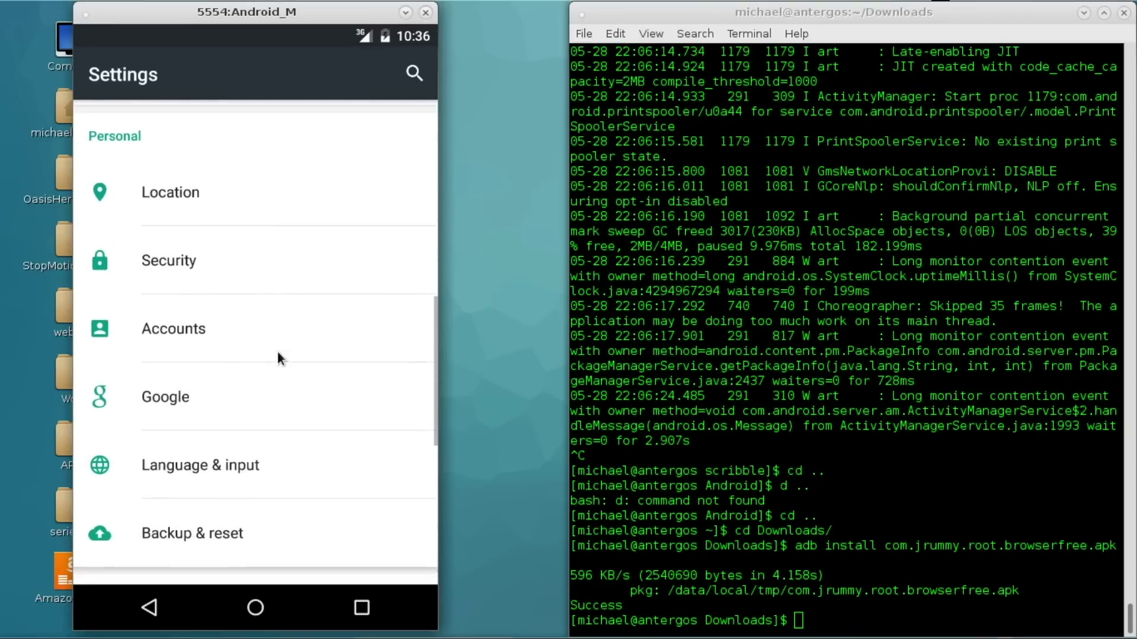
{"action": "scroll", "coordinate": [330, 177], "scroll_direction": "up", "scroll_amount": 3}
{"action": "scroll", "coordinate": [350, 355], "scroll_direction": "up", "scroll_amount": 2}
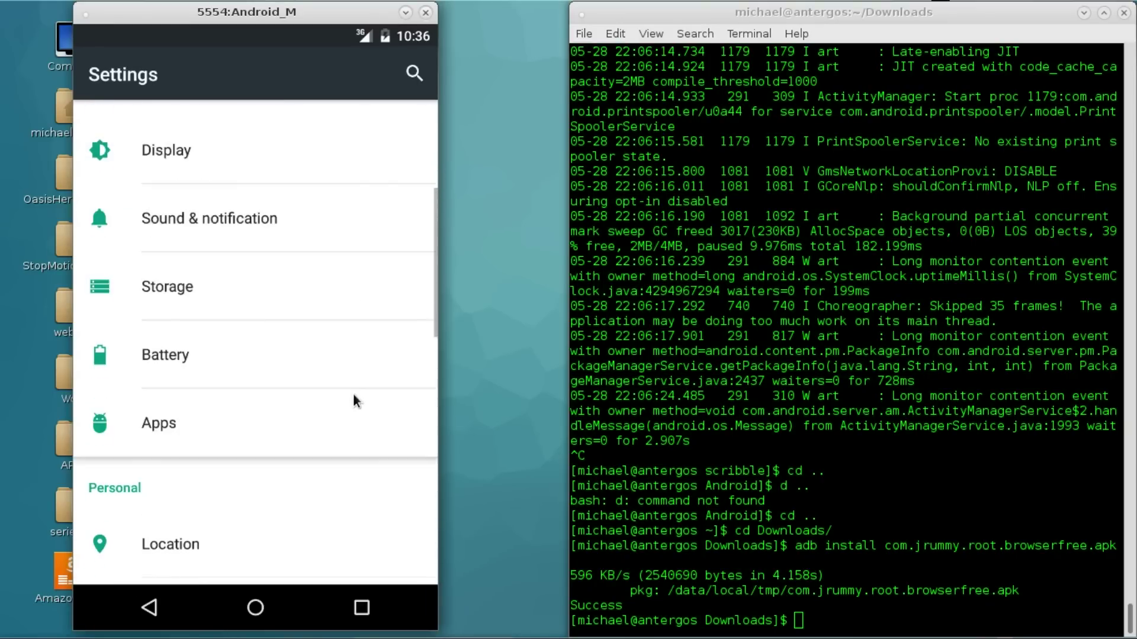
{"action": "left_click", "coordinate": [240, 437]}
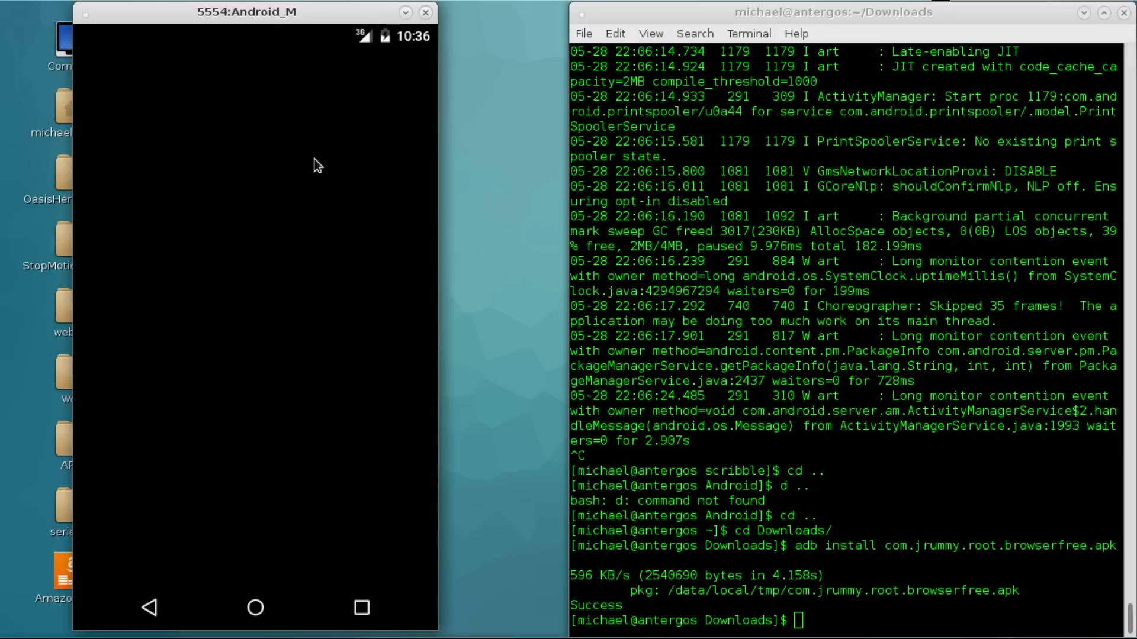
- Review Browser's permissions (Contacts, Camera, Location, Microphone allowed), then back out of App info
{"action": "left_click_drag", "start_coordinate": [241, 396], "coordinate": [247, 176]}
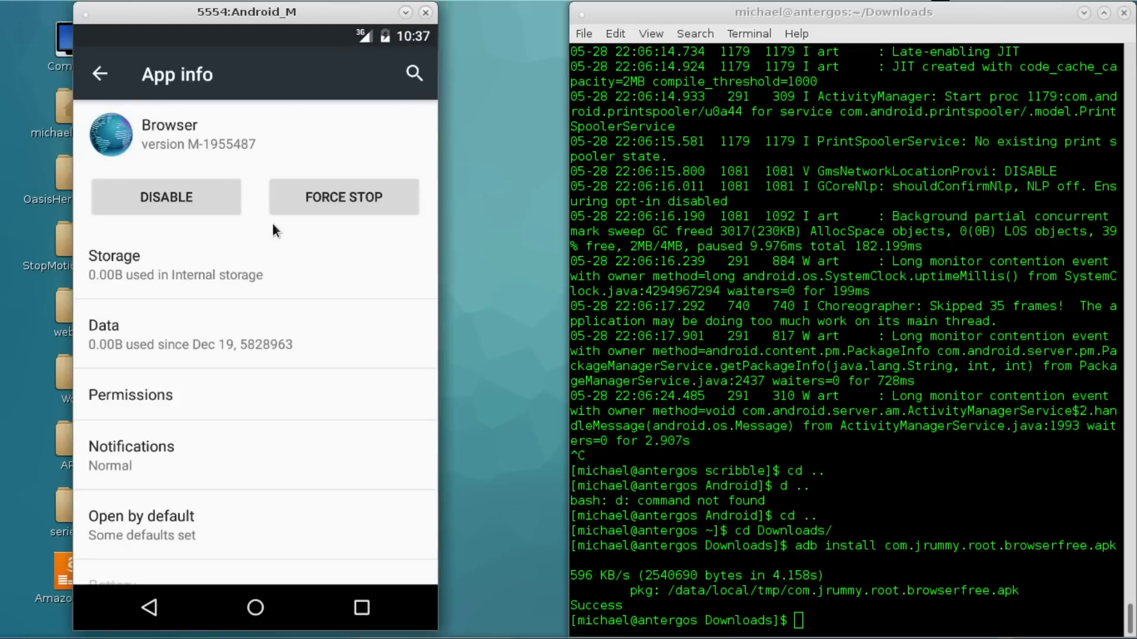
{"action": "left_click_drag", "start_coordinate": [297, 461], "coordinate": [312, 300]}
{"action": "left_click", "coordinate": [296, 399]}
{"action": "left_click", "coordinate": [296, 399]}
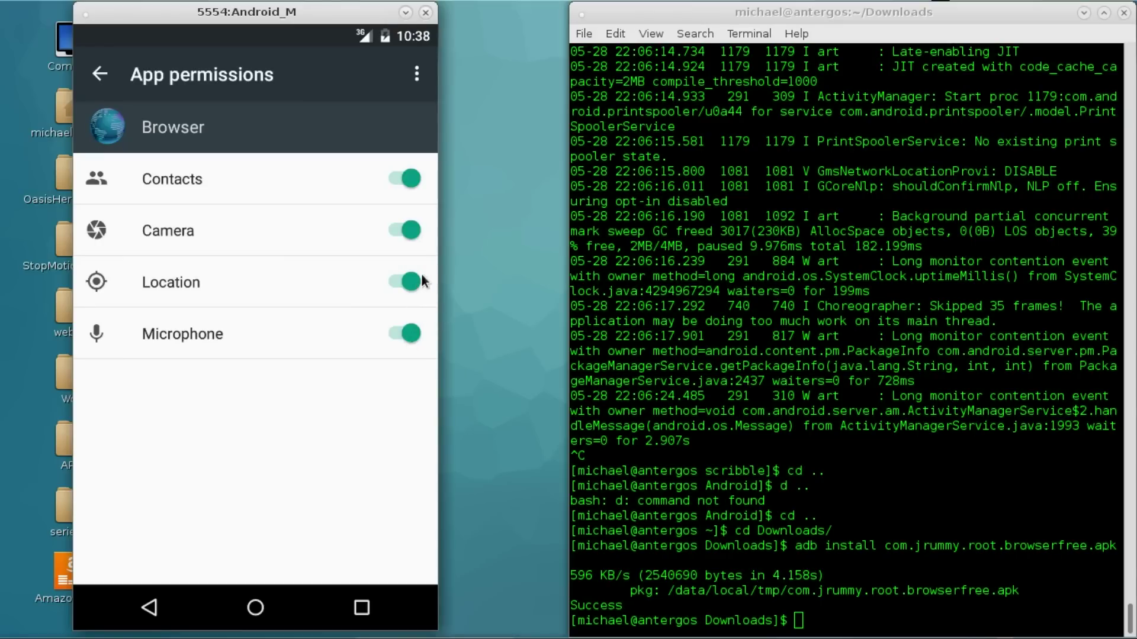
{"action": "left_click", "coordinate": [99, 75]}
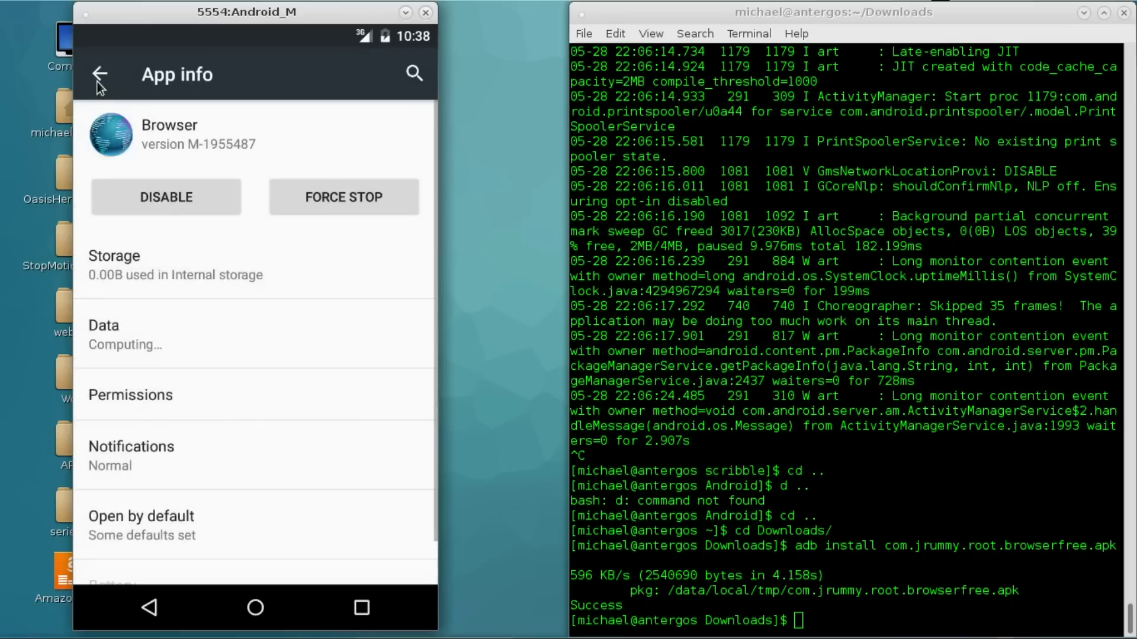
{"action": "left_click", "coordinate": [100, 77]}
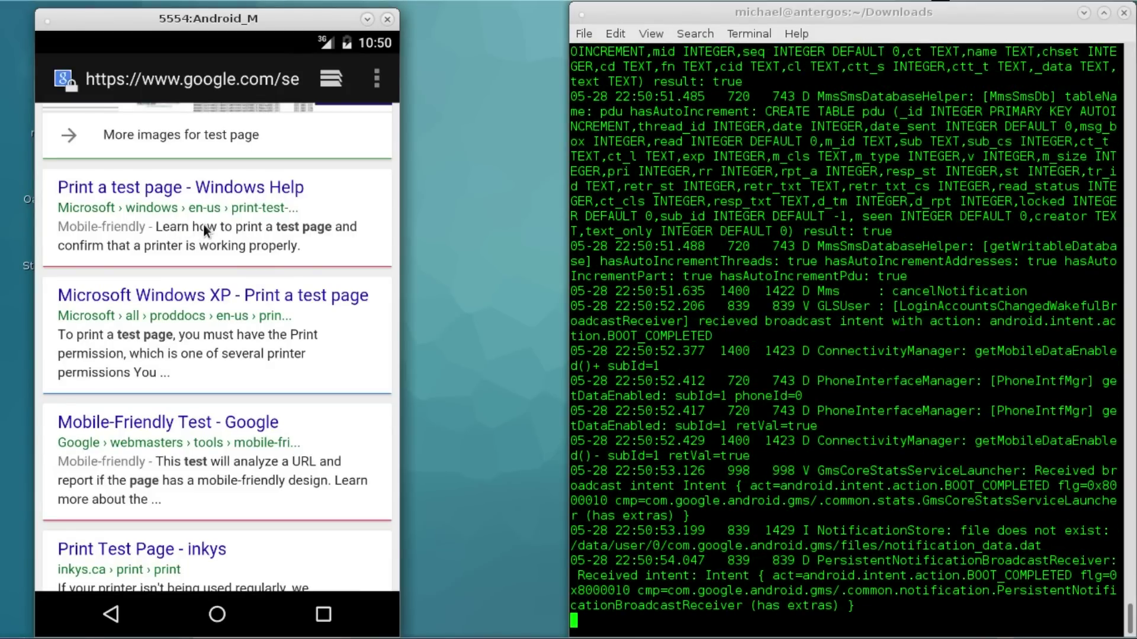
- Select the word 'how' in the first result's snippet and expand the floating toolbar's extra actions
{"action": "left_click", "coordinate": [204, 225]}
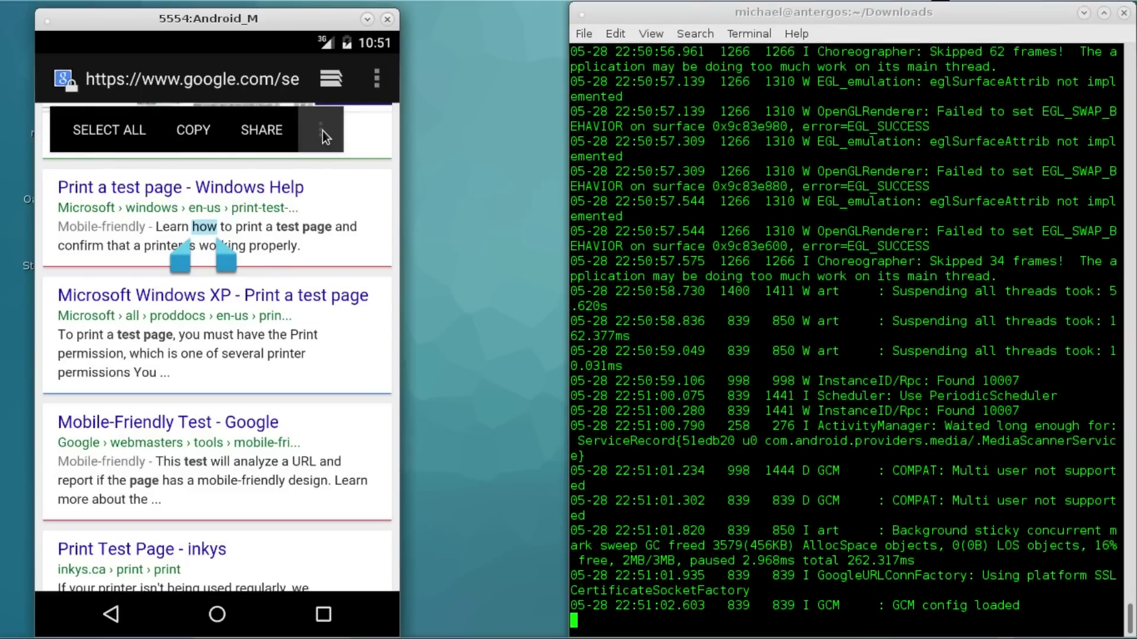
{"action": "left_click", "coordinate": [321, 130]}
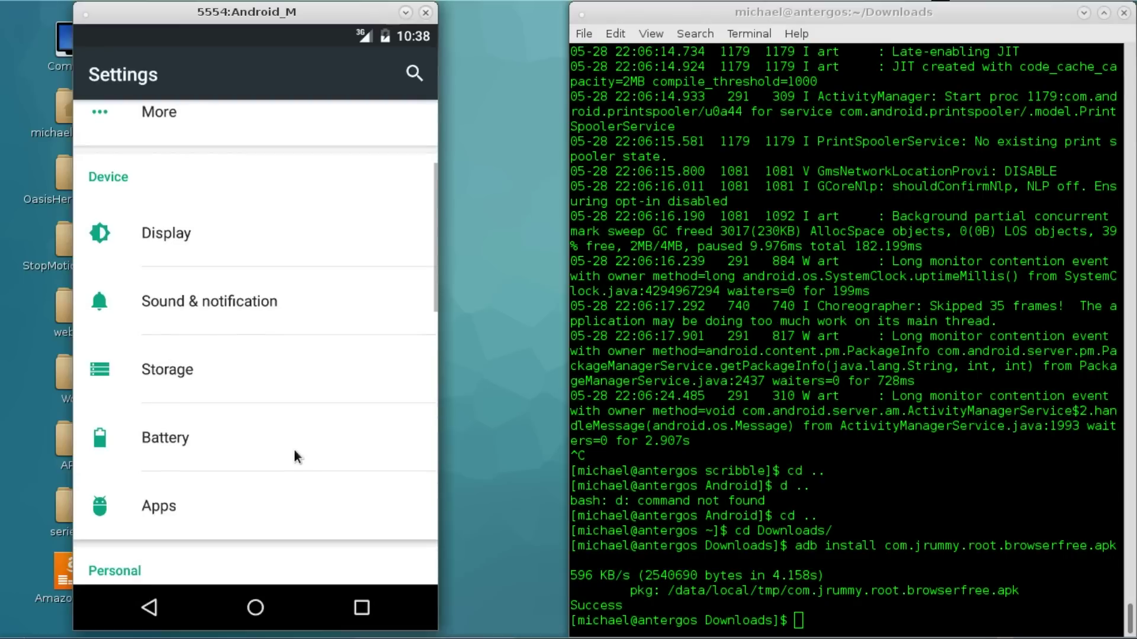
- Scroll down Settings to open the Battery page showing 50% - Charging on AC
{"action": "left_click_drag", "start_coordinate": [315, 172], "coordinate": [349, 573]}
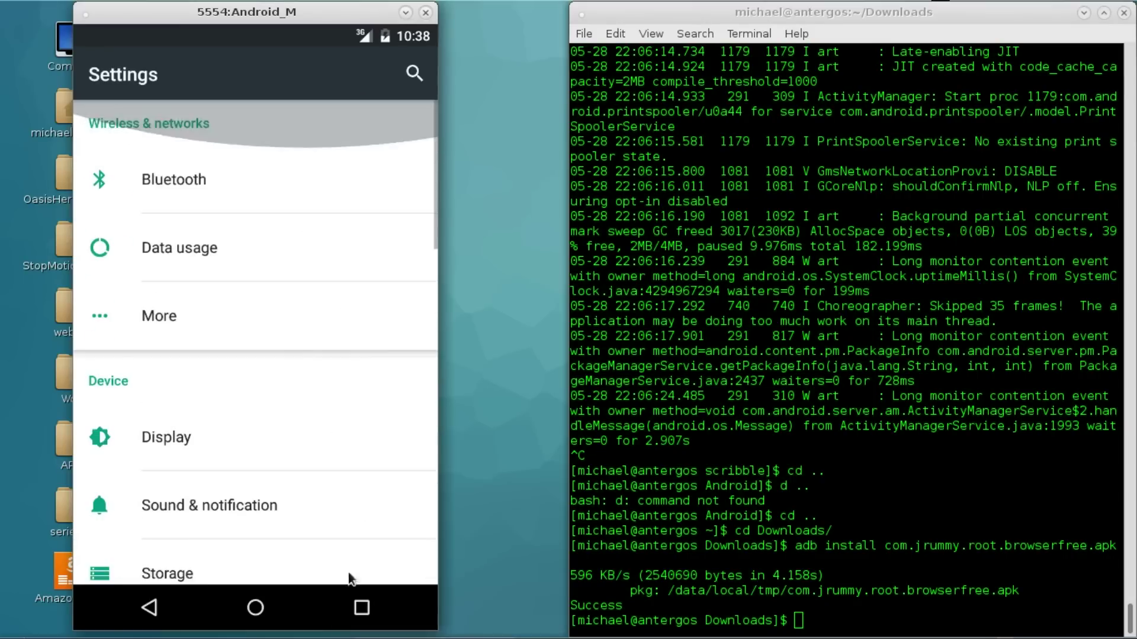
{"action": "left_click_drag", "start_coordinate": [296, 411], "coordinate": [260, 99]}
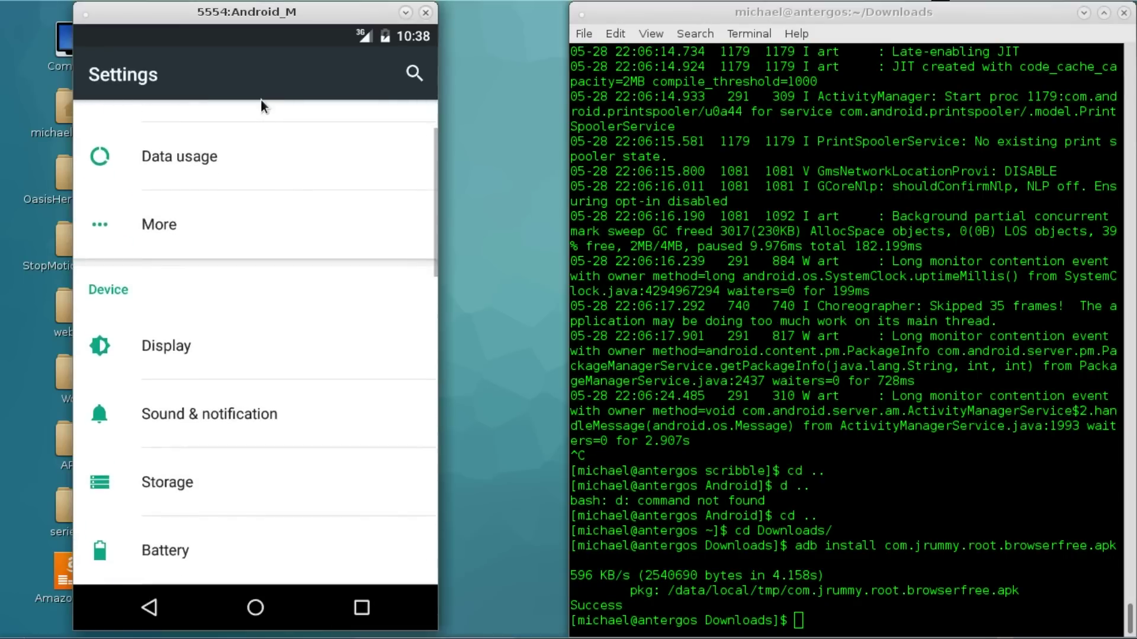
{"action": "left_click_drag", "start_coordinate": [261, 459], "coordinate": [254, 345]}
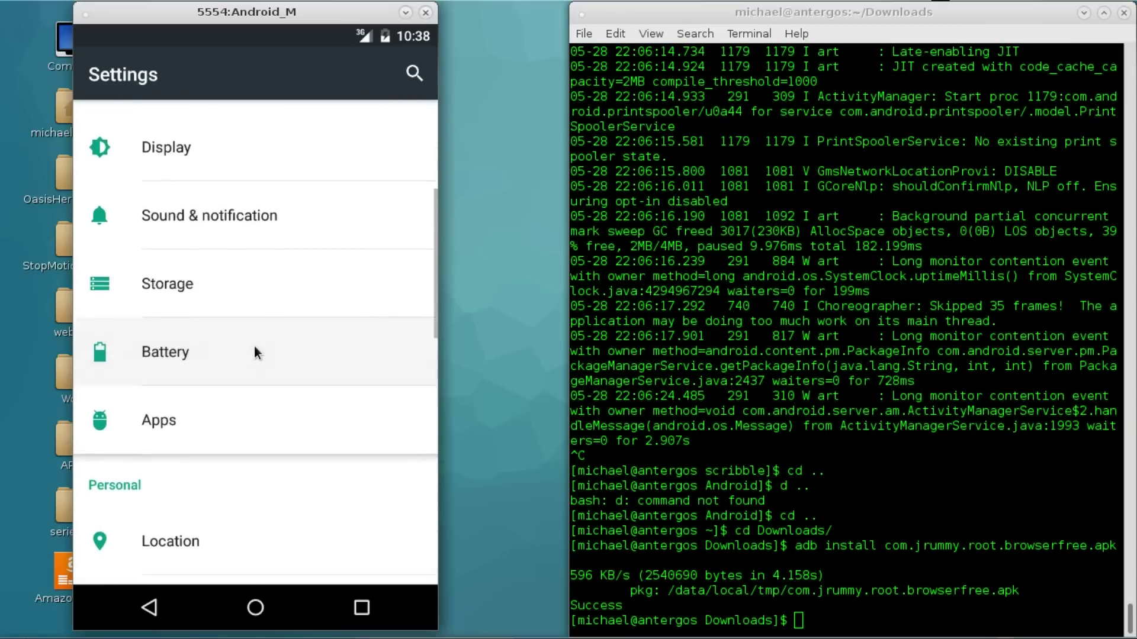
{"action": "left_click", "coordinate": [251, 376]}
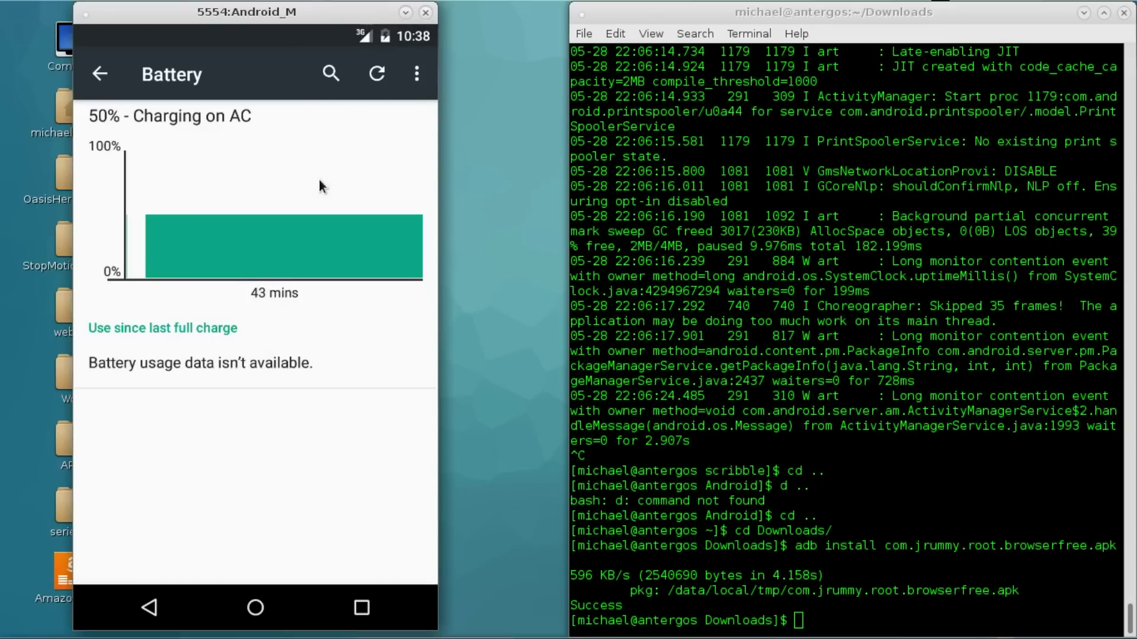
- Leave the Battery page, wake the screen and scroll Settings back to the top
{"action": "left_click", "coordinate": [109, 74]}
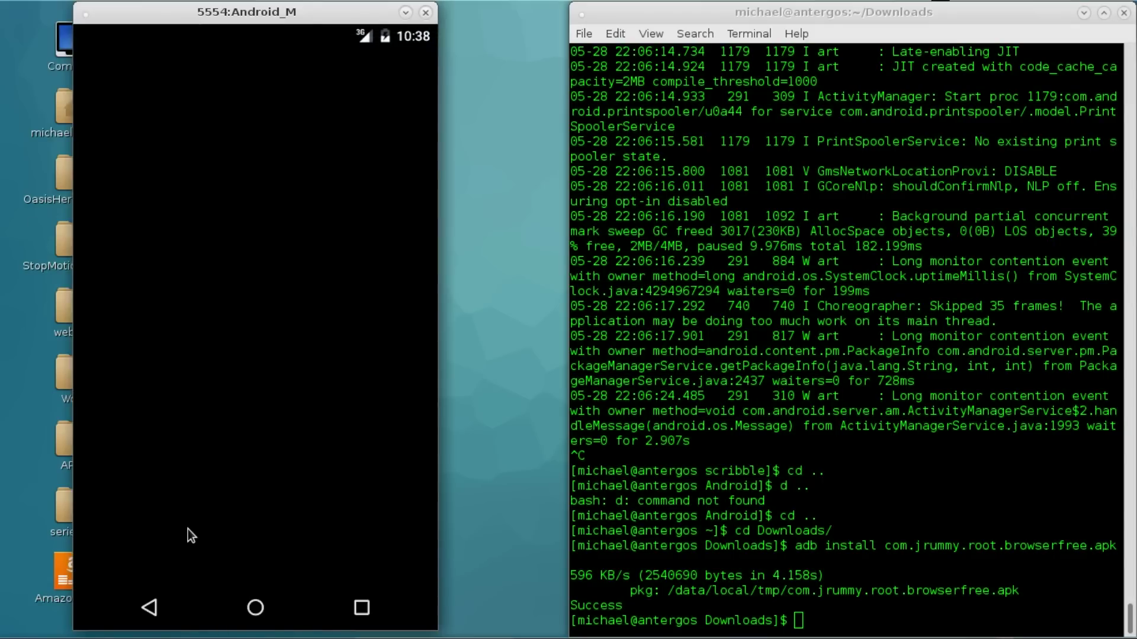
{"action": "left_click", "coordinate": [281, 36]}
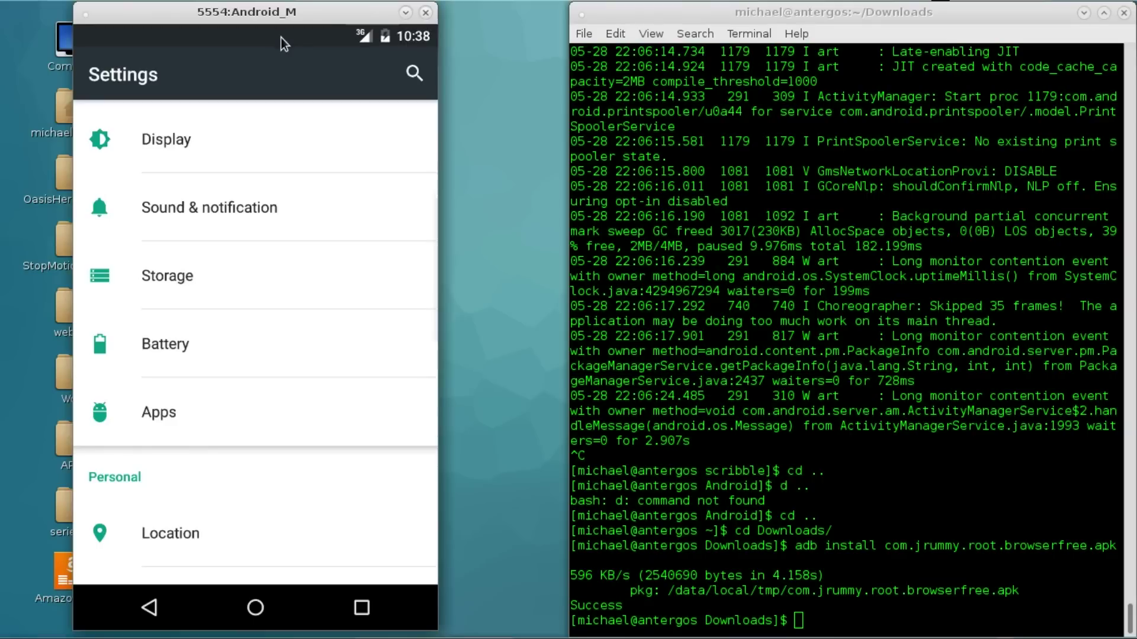
{"action": "scroll", "coordinate": [244, 274], "scroll_direction": "down", "scroll_amount": 10}
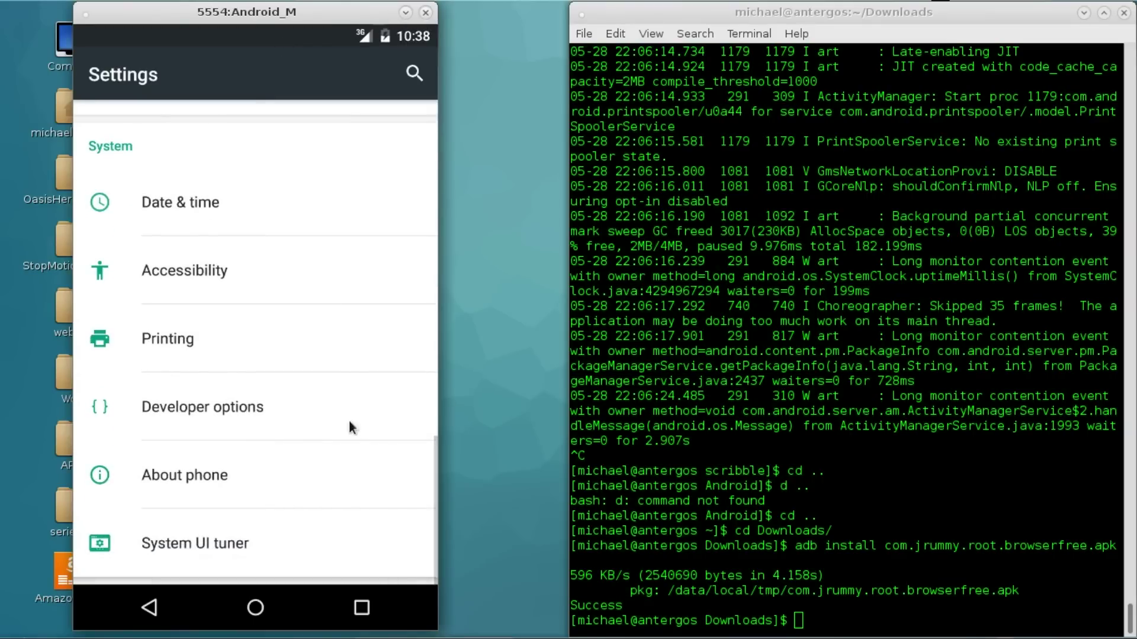
{"action": "scroll", "coordinate": [335, 247], "scroll_direction": "up", "scroll_amount": 10}
{"action": "scroll", "coordinate": [291, 241], "scroll_direction": "up", "scroll_amount": 3}
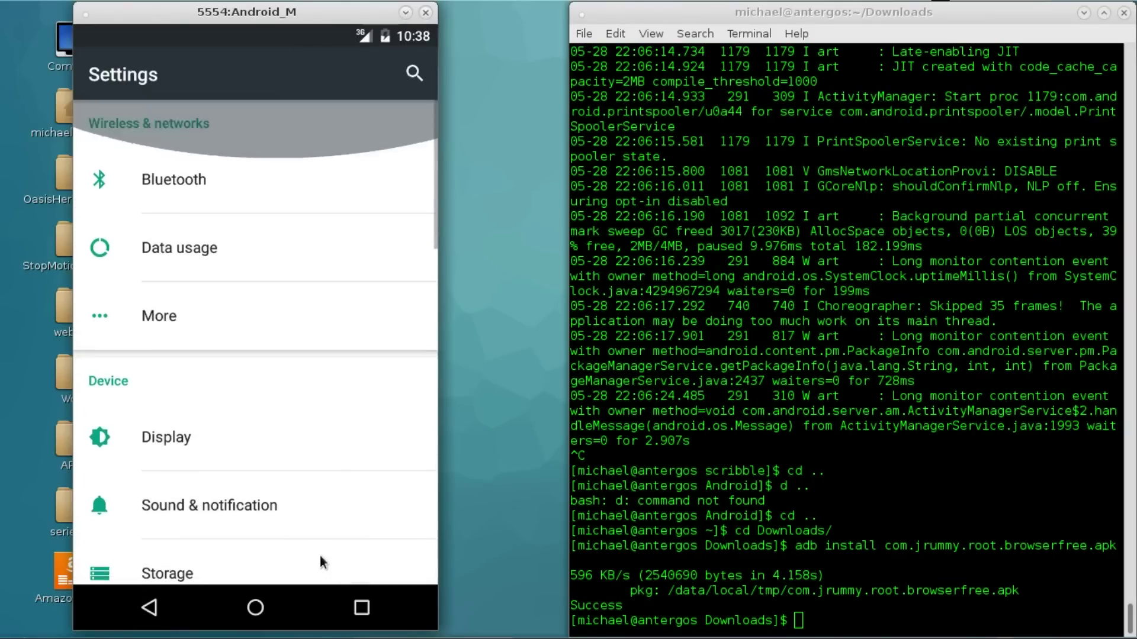
{"action": "left_click", "coordinate": [521, 632]}
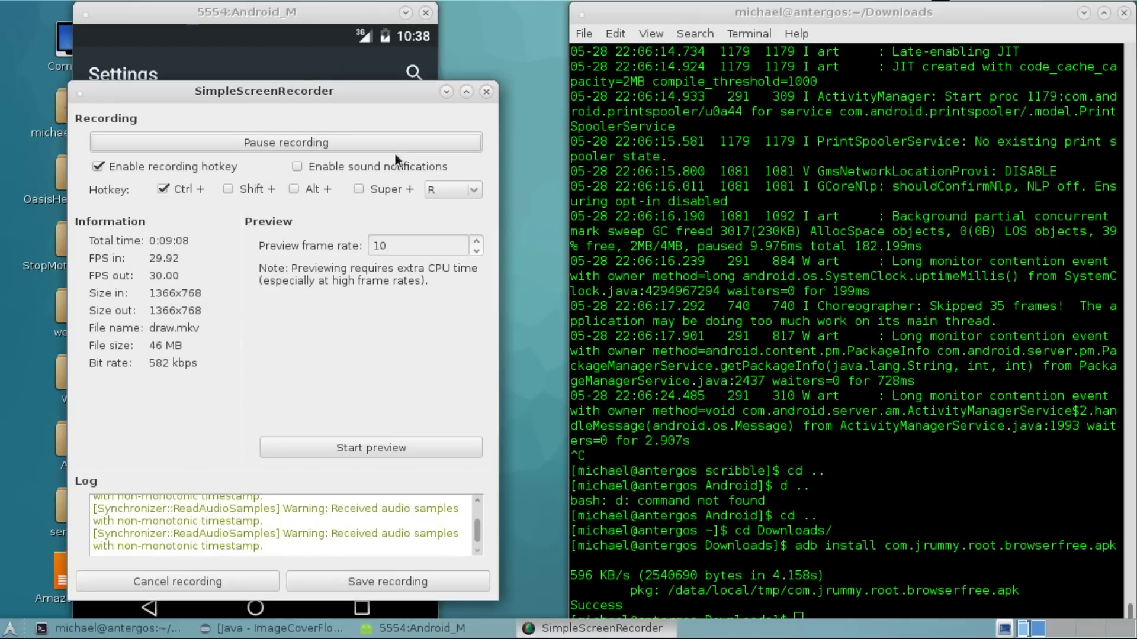